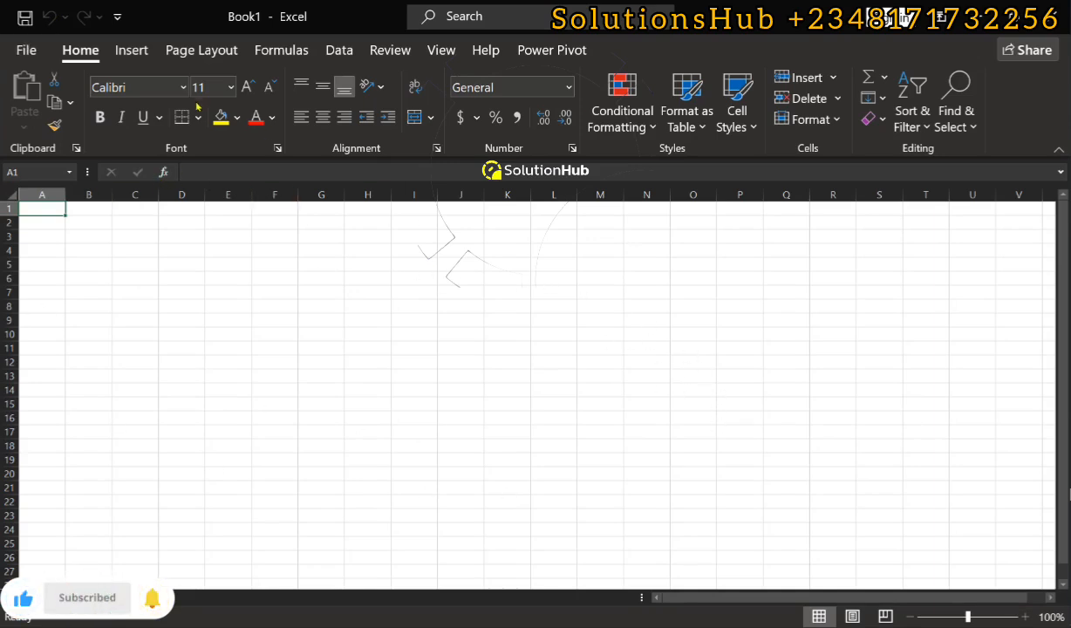
# Step: Open the Points text file from the NotePad to Excel folder, with the file filter set to All Files
pyautogui.hotkey('ctrl', 'o')
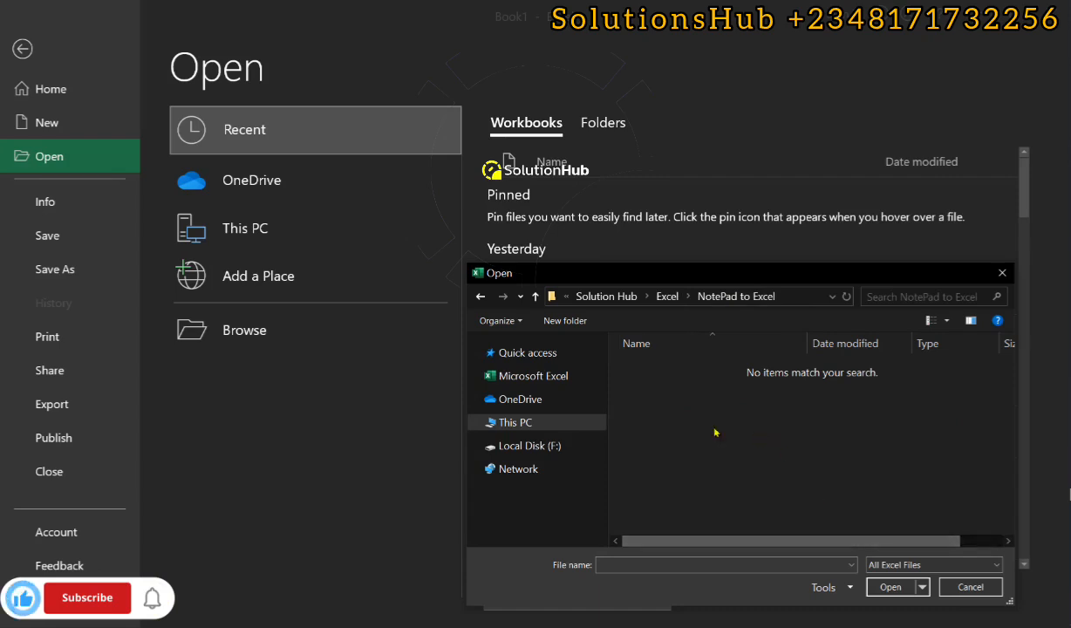
pyautogui.click(931, 567)
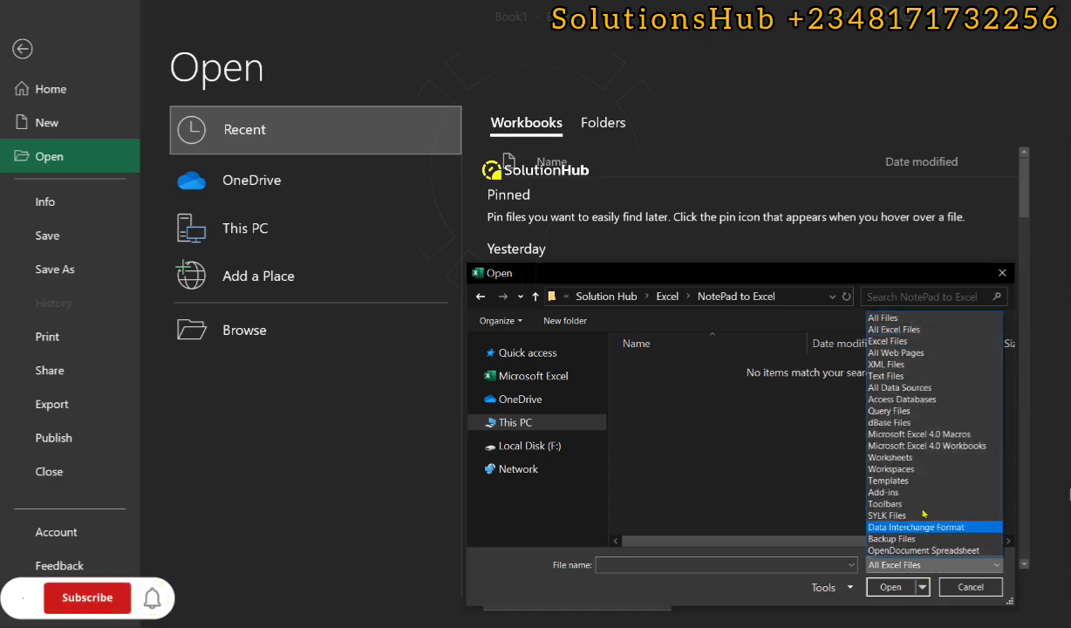
pyautogui.click(879, 318)
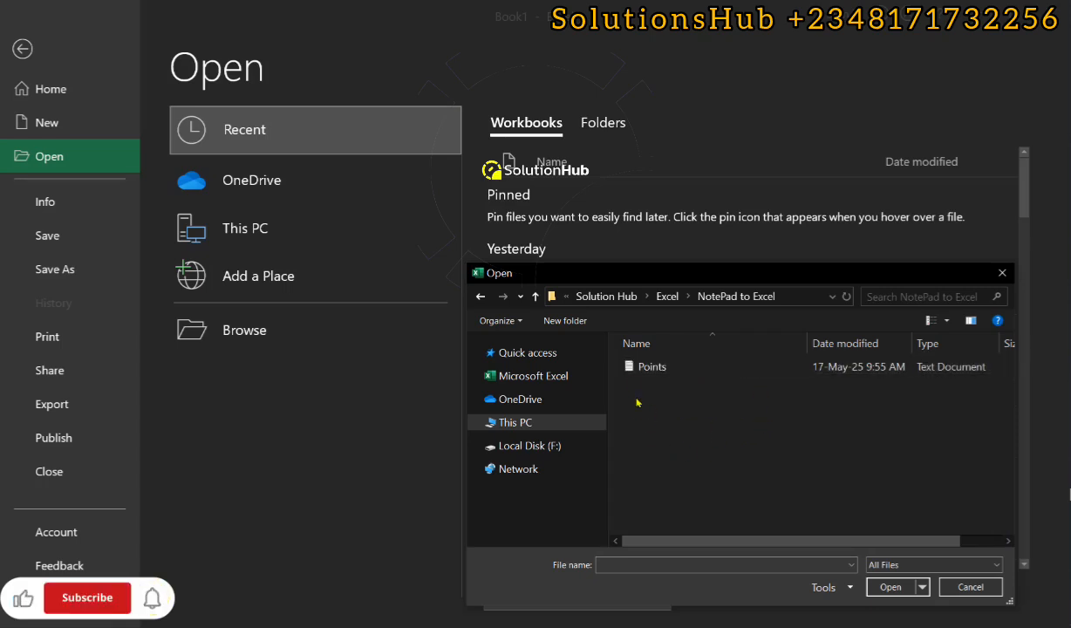
pyautogui.click(634, 367)
pyautogui.click(885, 585)
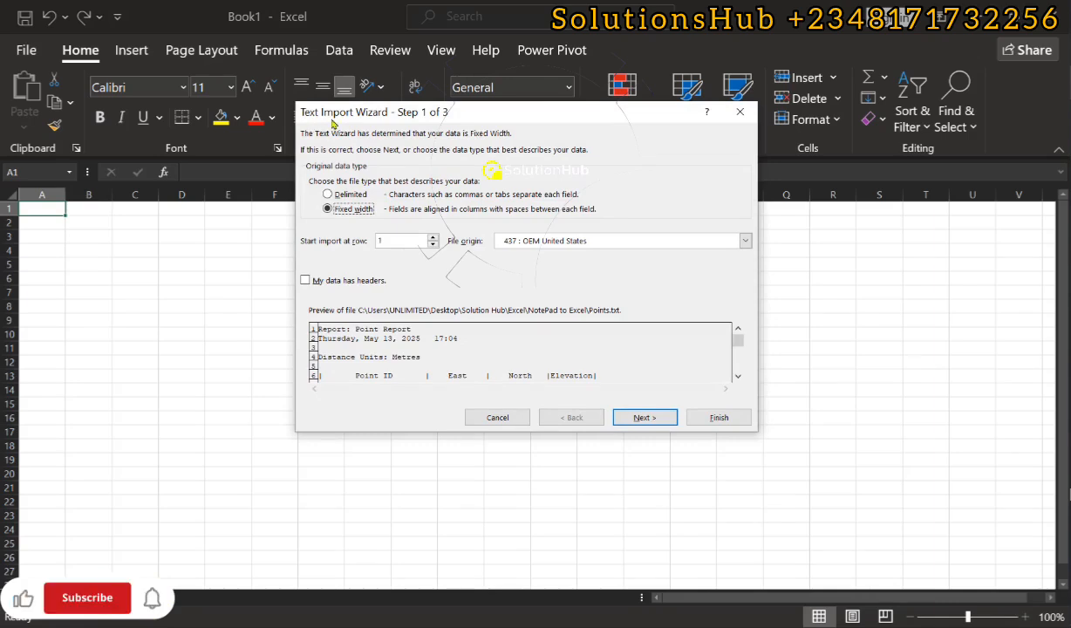
# Step: Import the text as delimited data, adding semicolon, comma, space and other to the tab delimiter and keeping the General column format
pyautogui.doubleClick(343, 197)
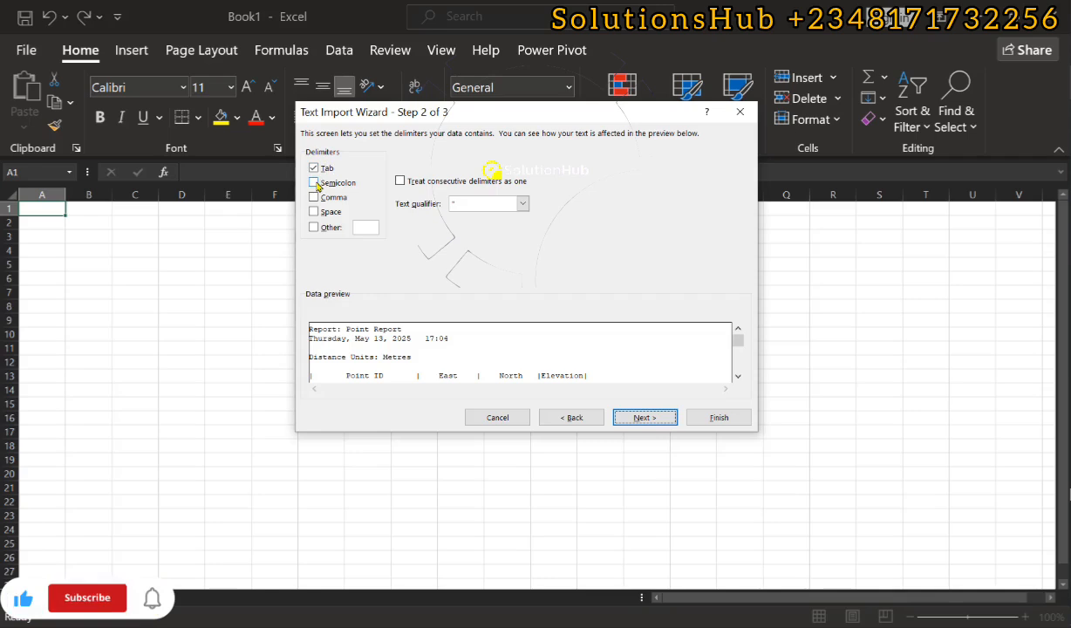
pyautogui.click(314, 183)
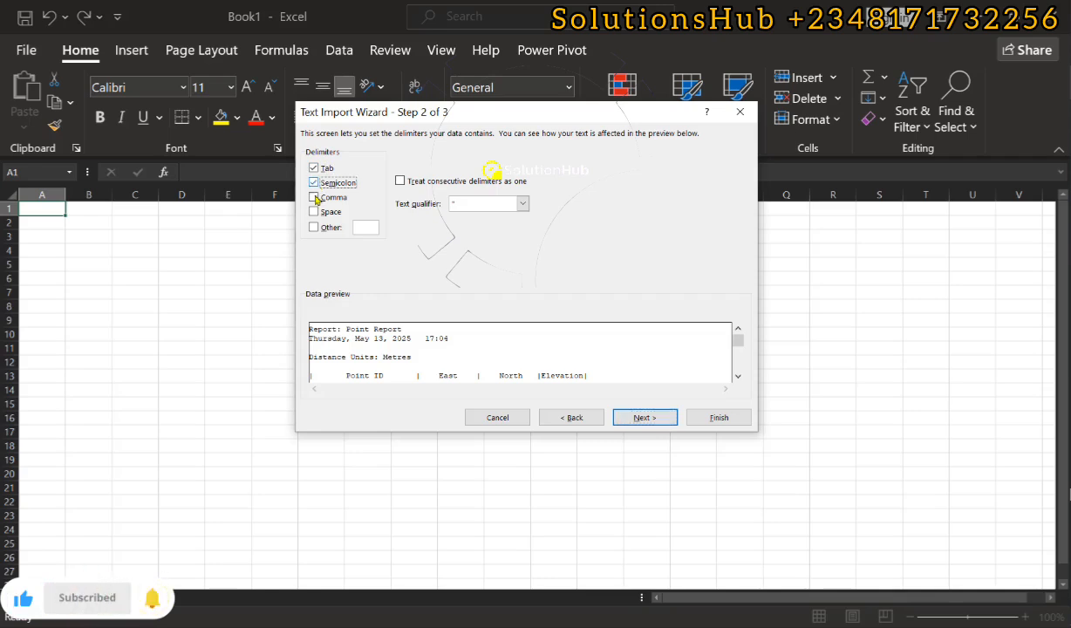
pyautogui.click(315, 198)
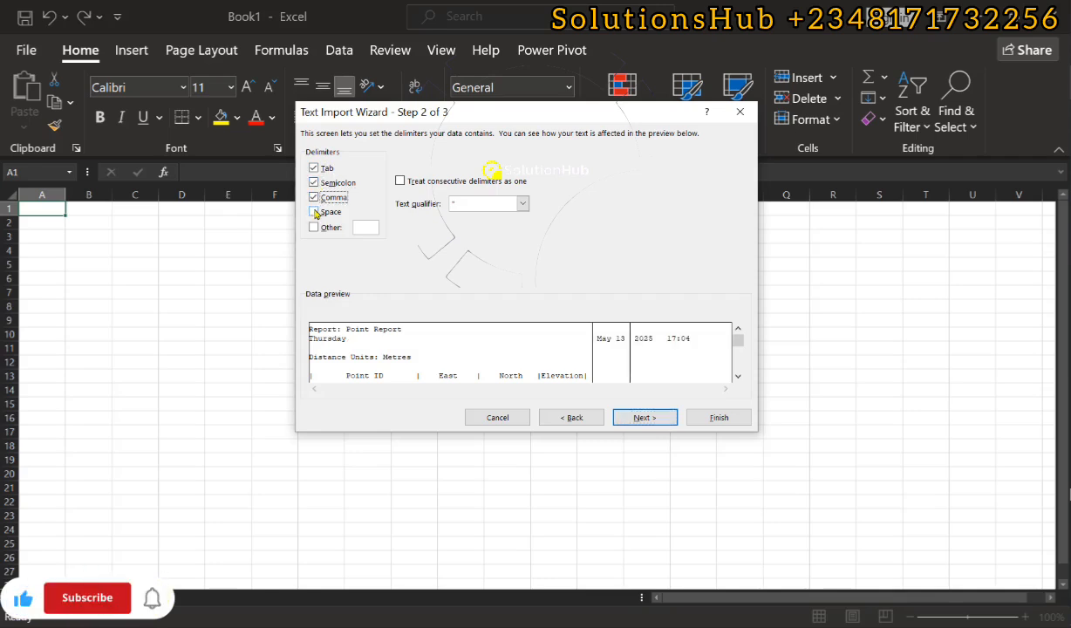
pyautogui.click(315, 213)
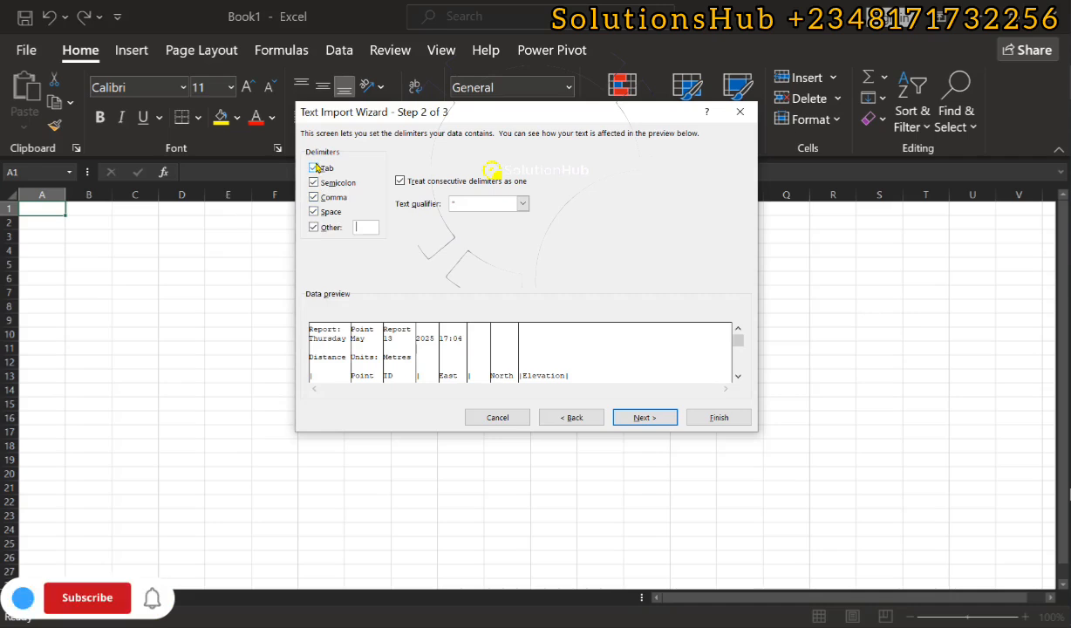
pyautogui.click(315, 226)
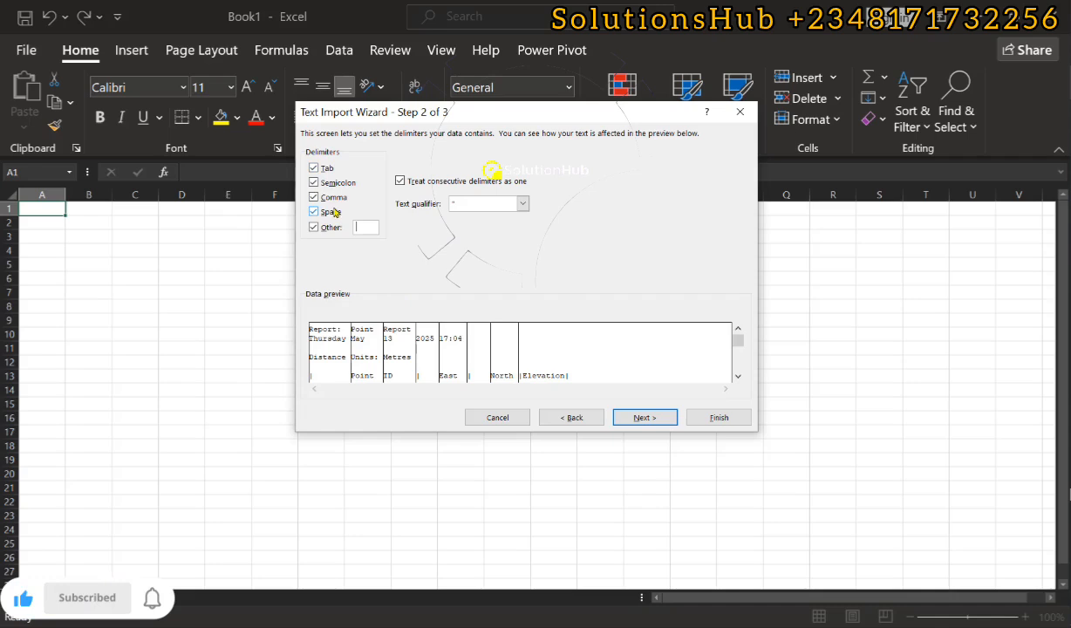
pyautogui.click(650, 419)
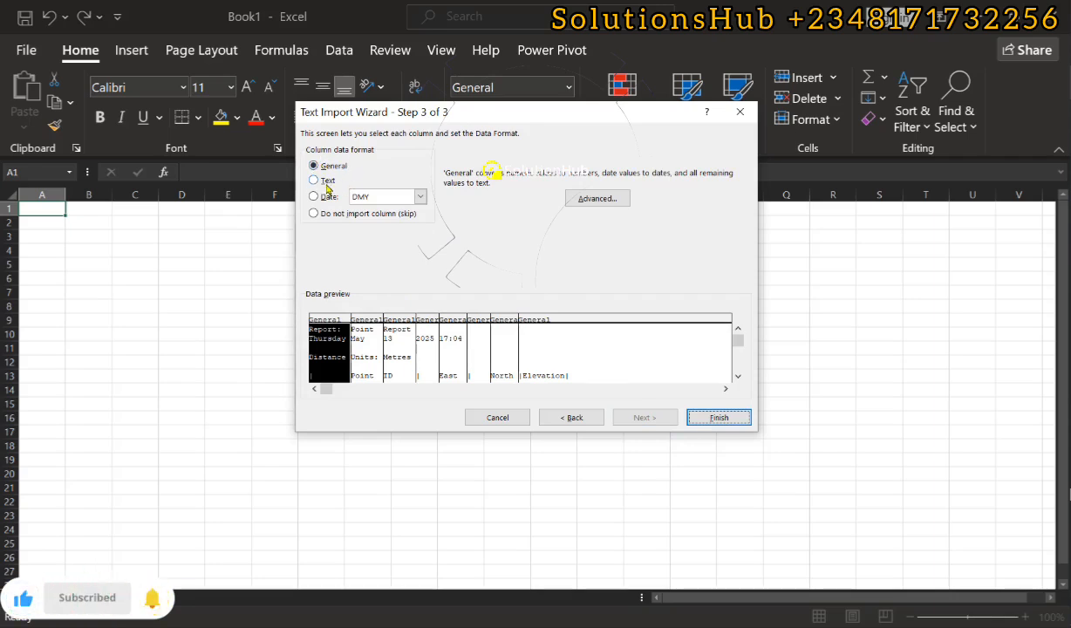
pyautogui.click(725, 422)
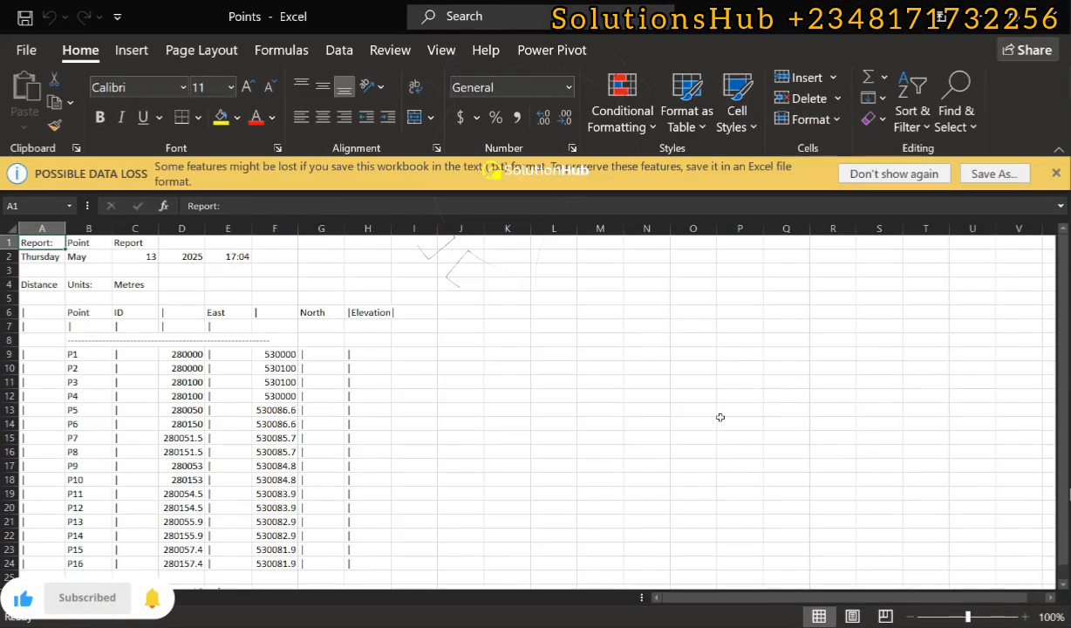
# Step: AutoFit the widths of the imported data's columns from A through G
pyautogui.doubleClick(64, 228)
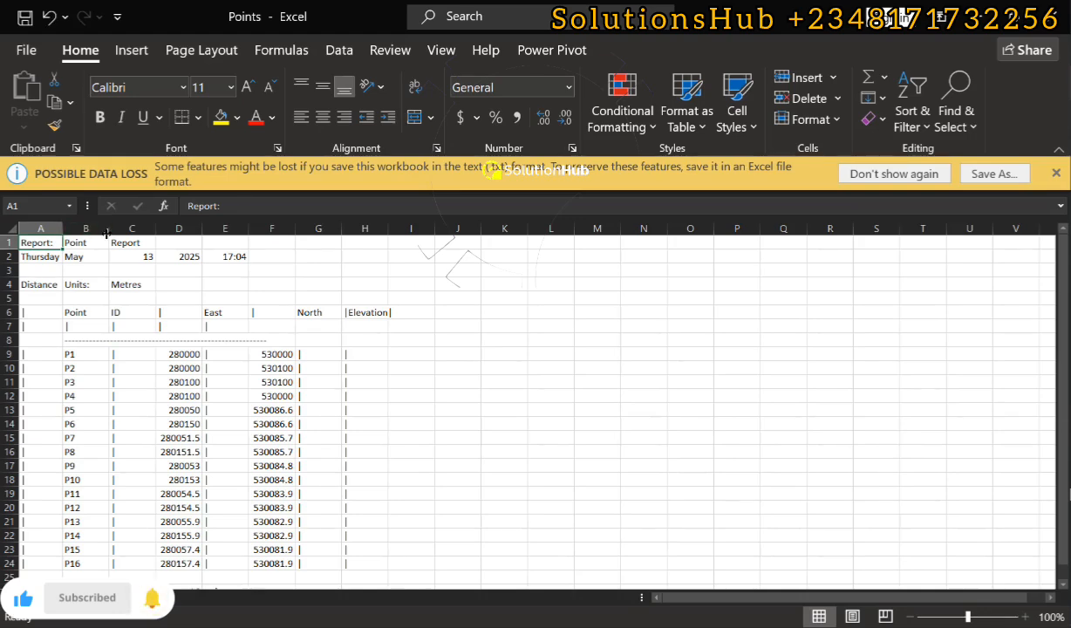
pyautogui.doubleClick(108, 229)
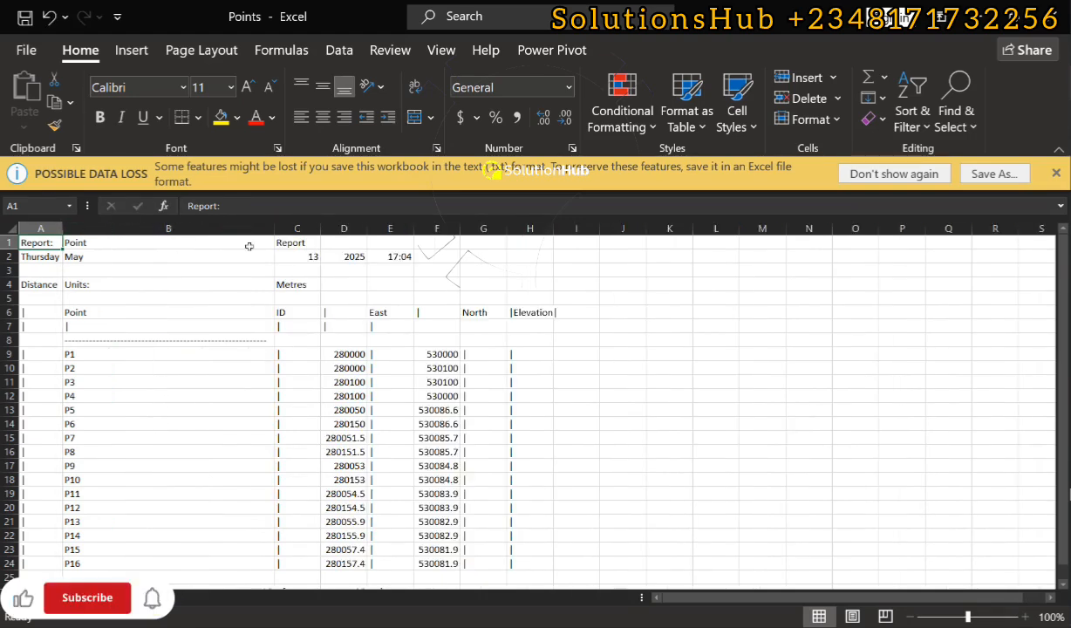
pyautogui.doubleClick(321, 228)
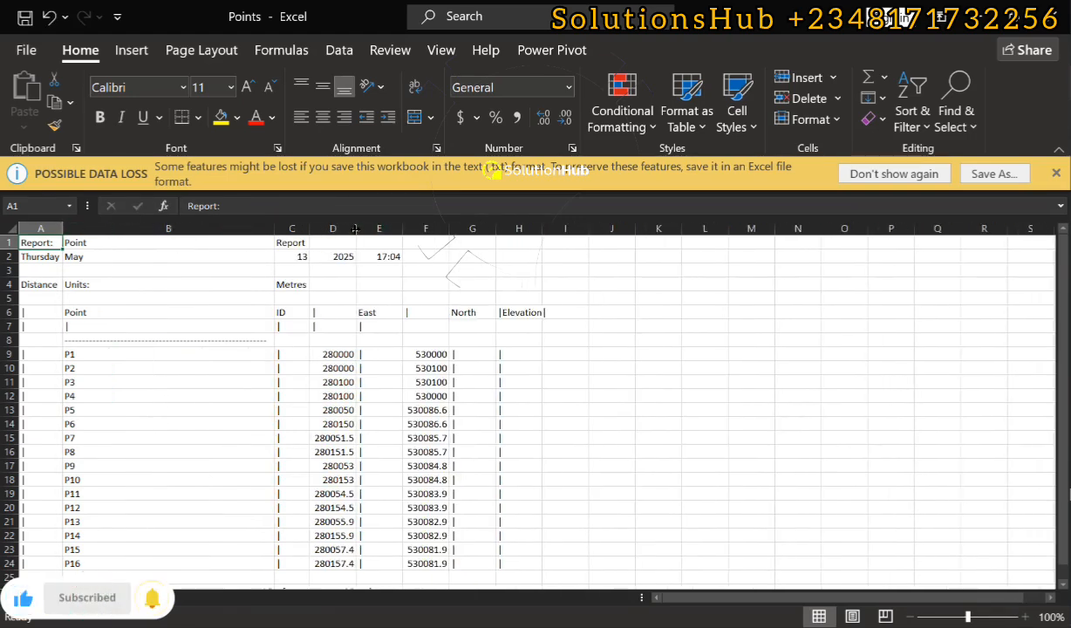
pyautogui.doubleClick(355, 228)
pyautogui.doubleClick(415, 228)
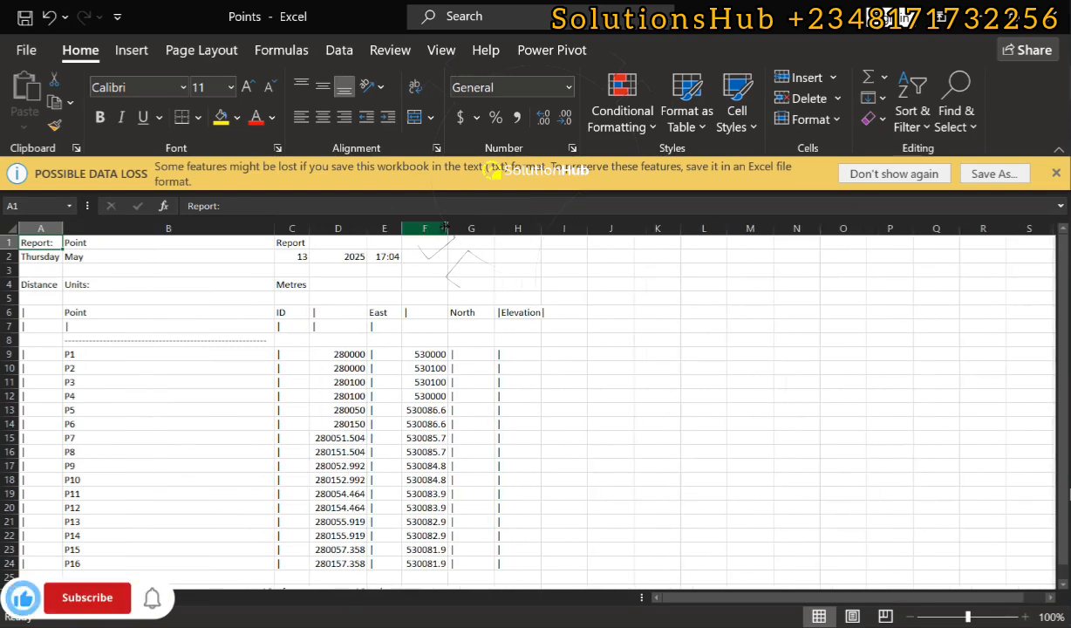
pyautogui.doubleClick(449, 228)
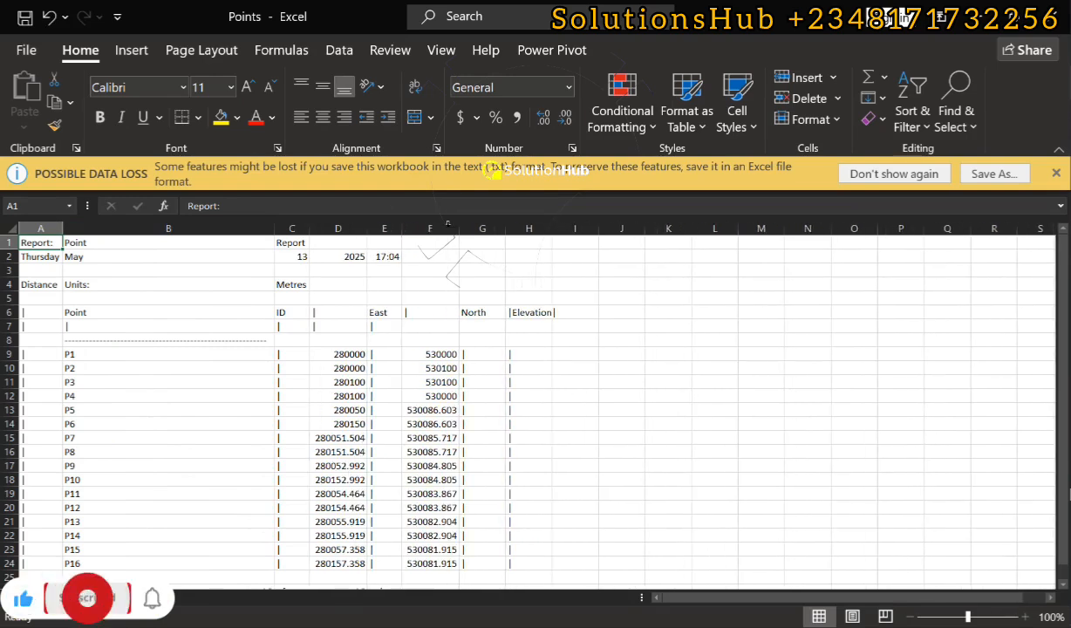
pyautogui.doubleClick(506, 229)
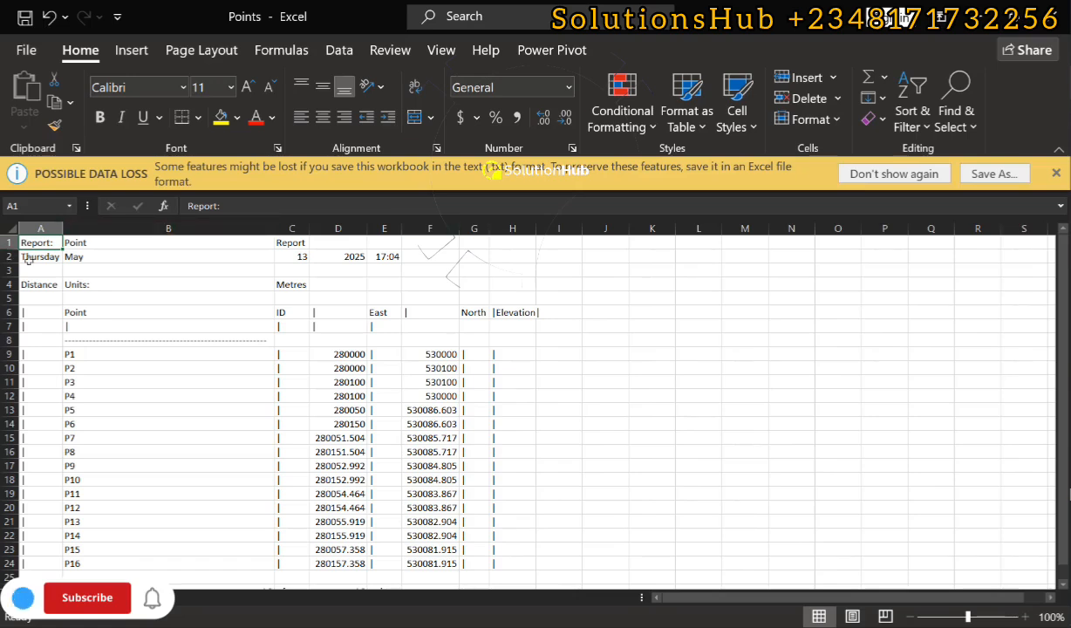
# Step: Delete the report header cells A1:H4 and the blank row left above the column headings
pyautogui.moveTo(33, 243); pyautogui.dragTo(204, 286)
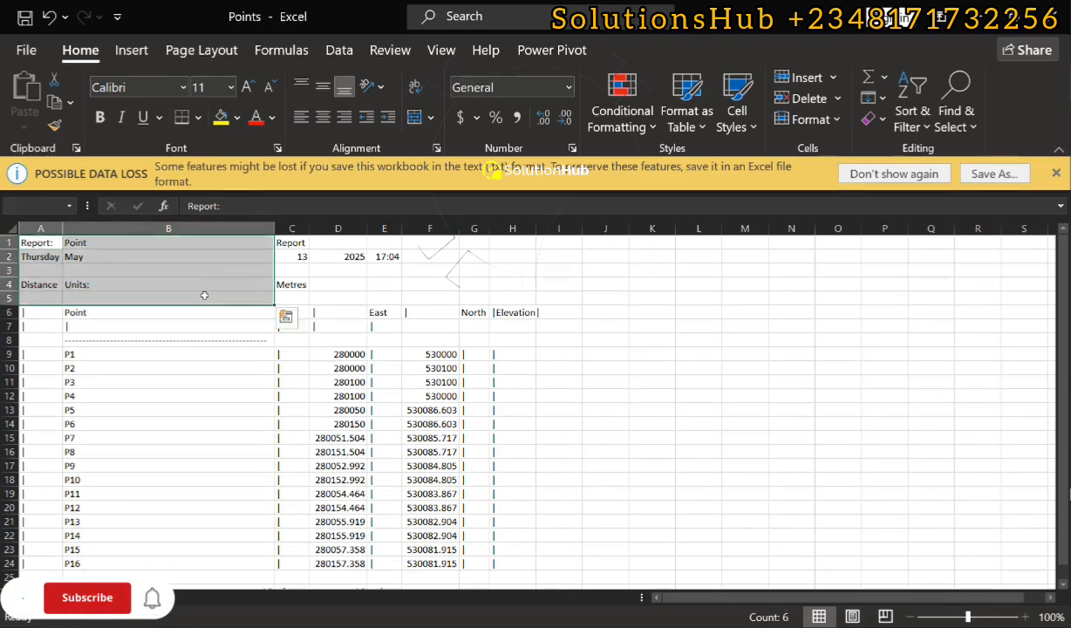
pyautogui.press('Delete')
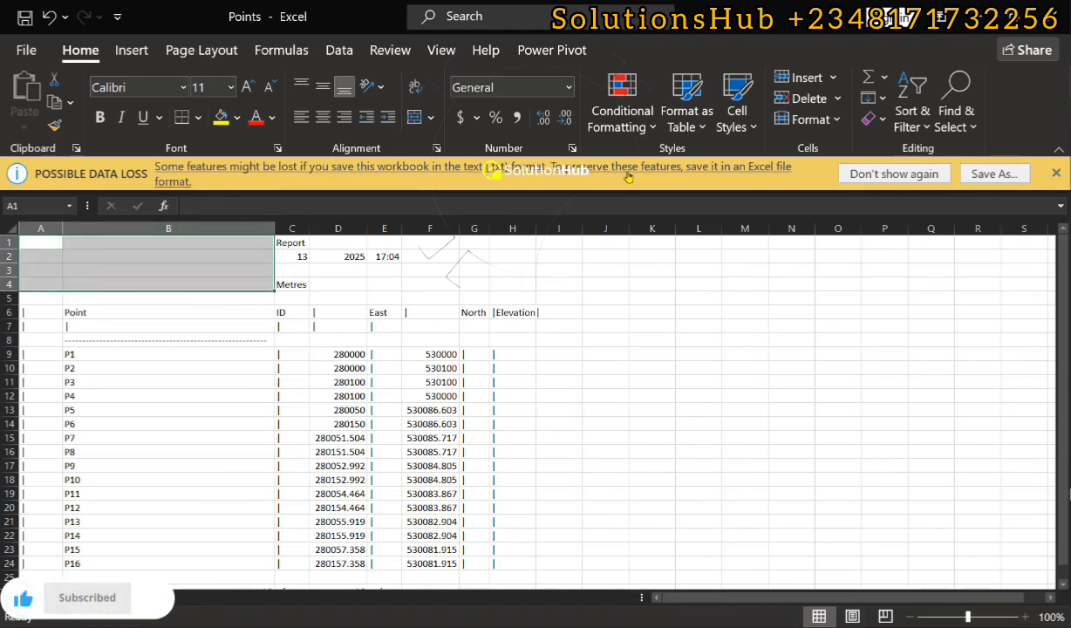
pyautogui.hotkey('shift', 'Right')
pyautogui.hotkey('shift', 'Right')
pyautogui.hotkey('shift', 'Right')
pyautogui.hotkey('shift', 'Right')
pyautogui.hotkey('shift', 'Right')
pyautogui.hotkey('shift', 'Right')
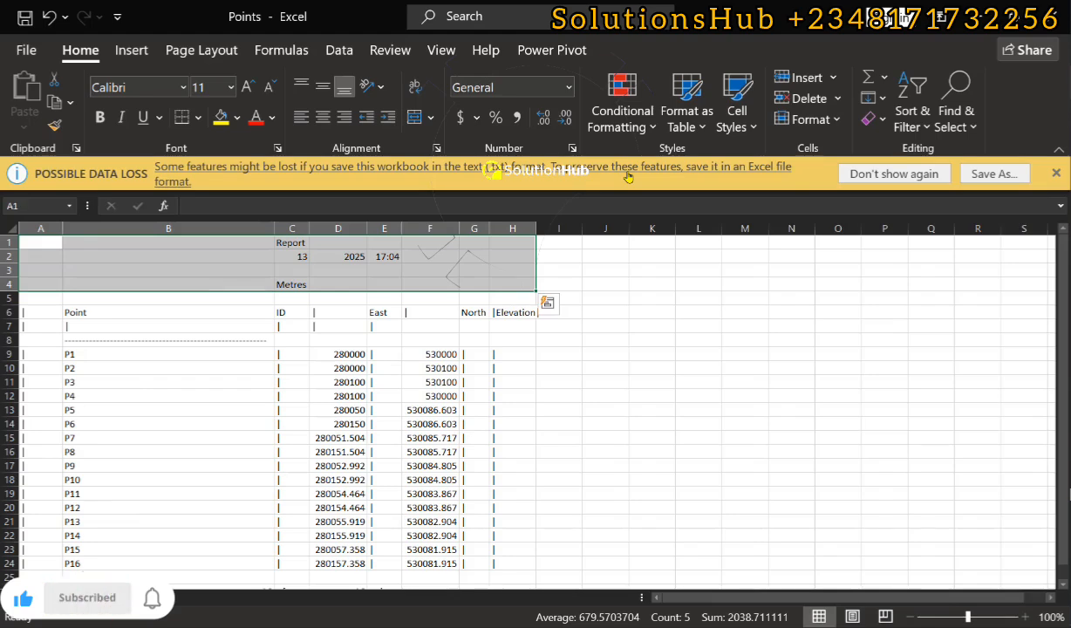
pyautogui.click(788, 99)
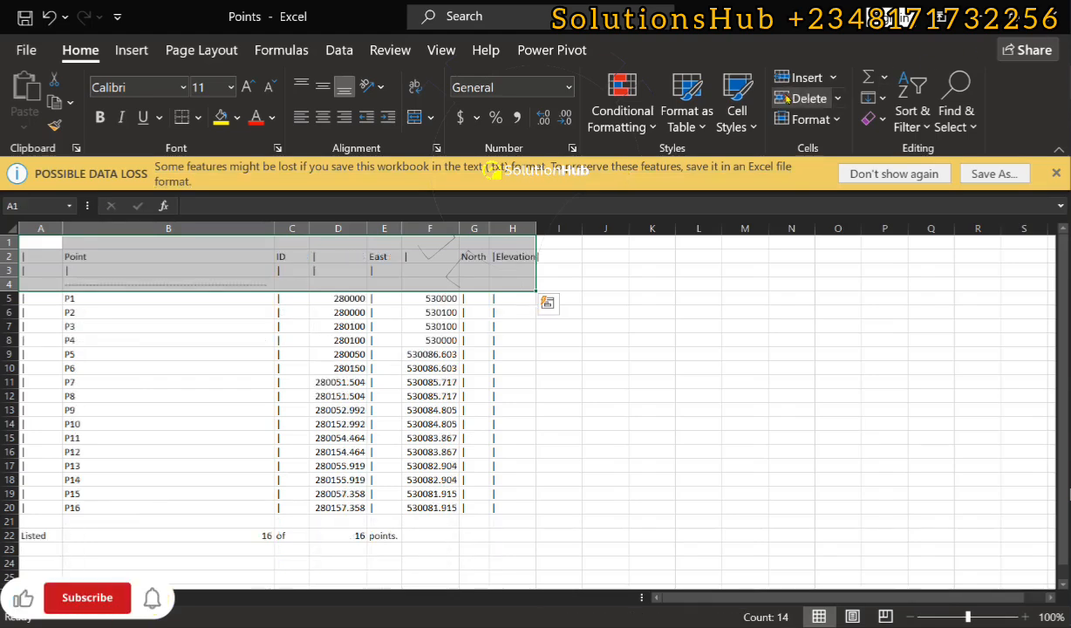
pyautogui.moveTo(7, 242)
pyautogui.mouseDown()
pyautogui.moveTo(7, 271)
pyautogui.moveTo(10, 243)
pyautogui.mouseUp()
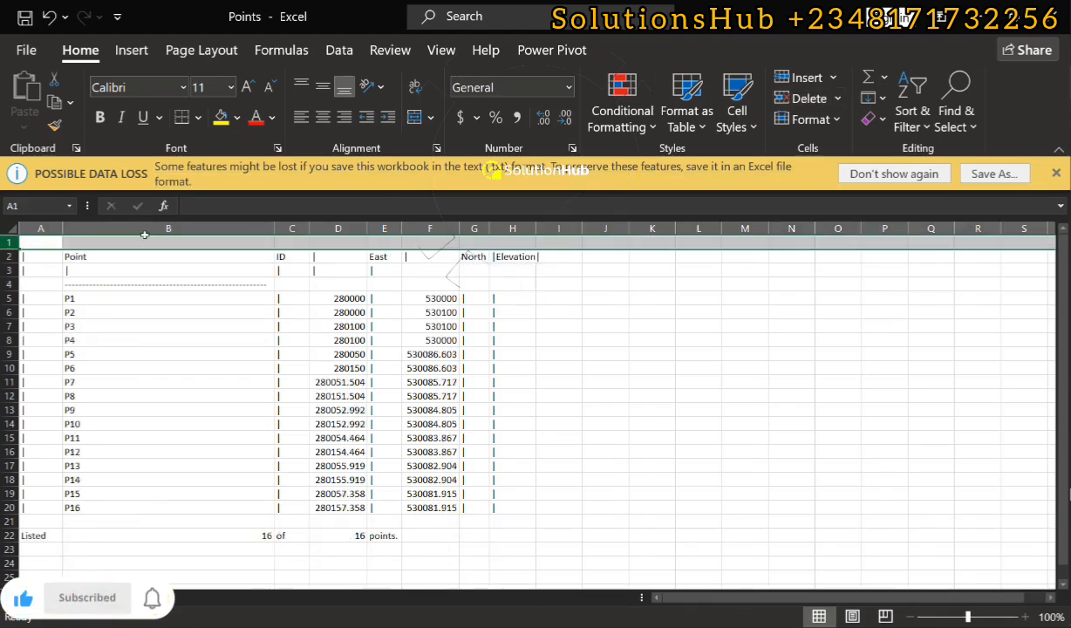
pyautogui.click(766, 98)
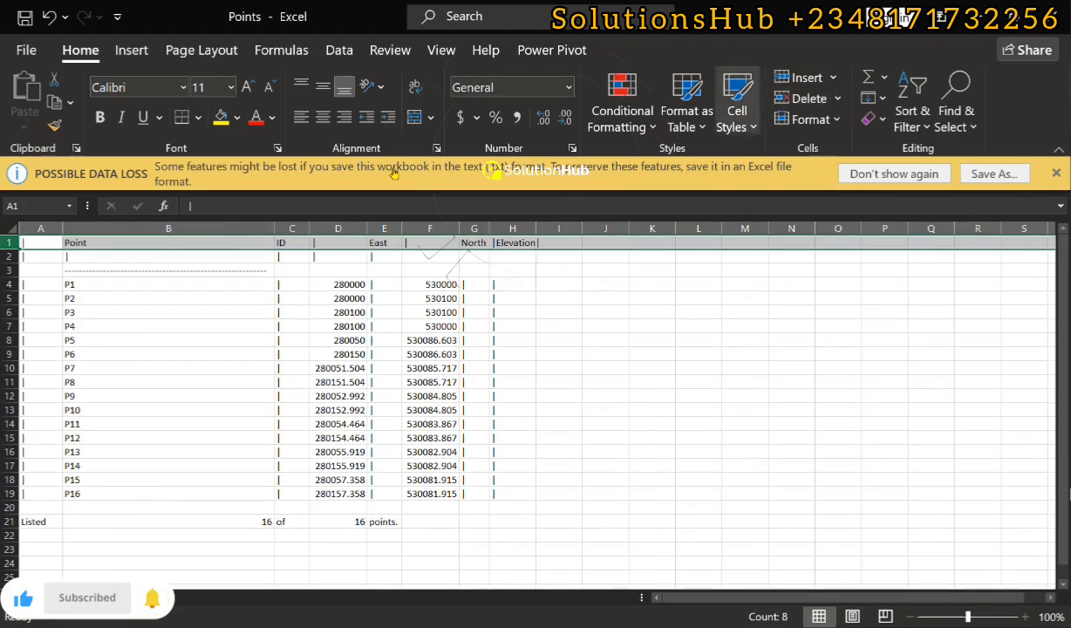
# Step: Delete the separator column before the point names and the ID column after them
pyautogui.click(40, 227)
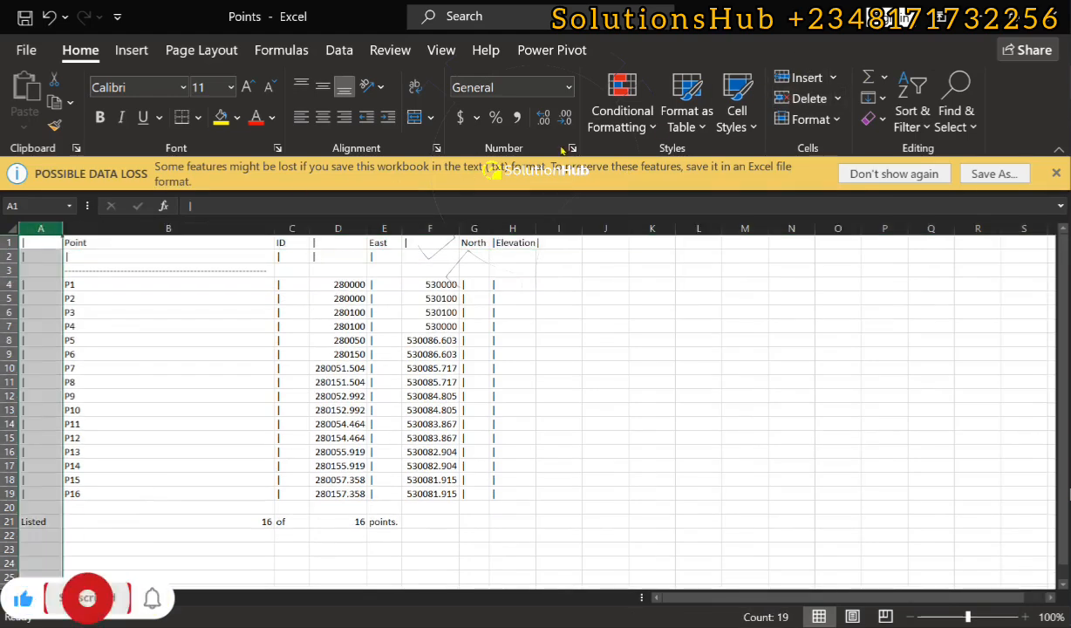
pyautogui.click(798, 99)
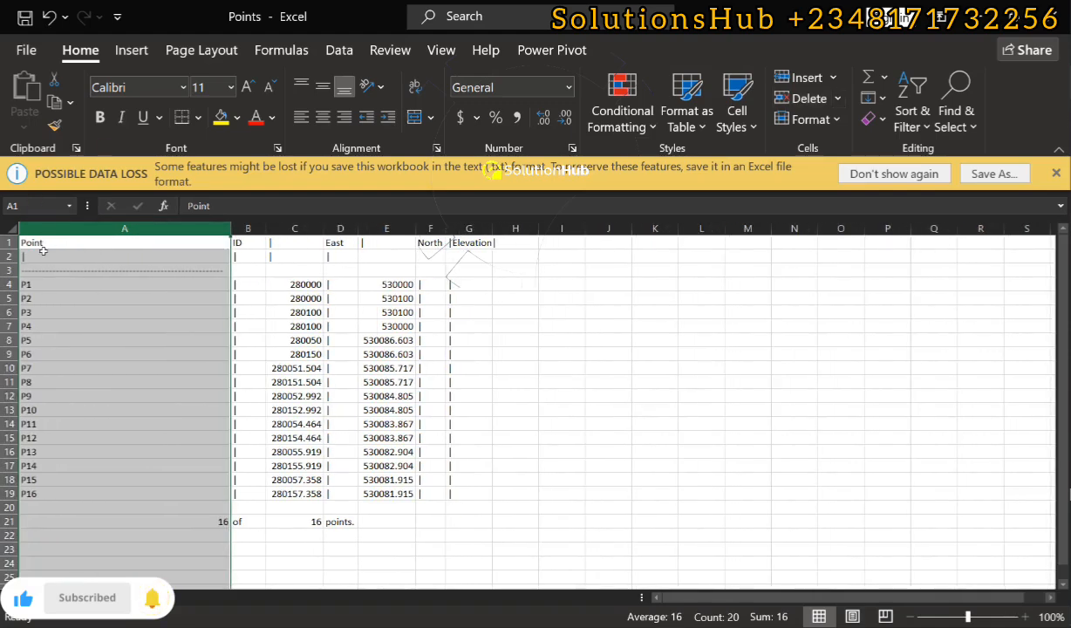
pyautogui.click(240, 239)
pyautogui.click(243, 228)
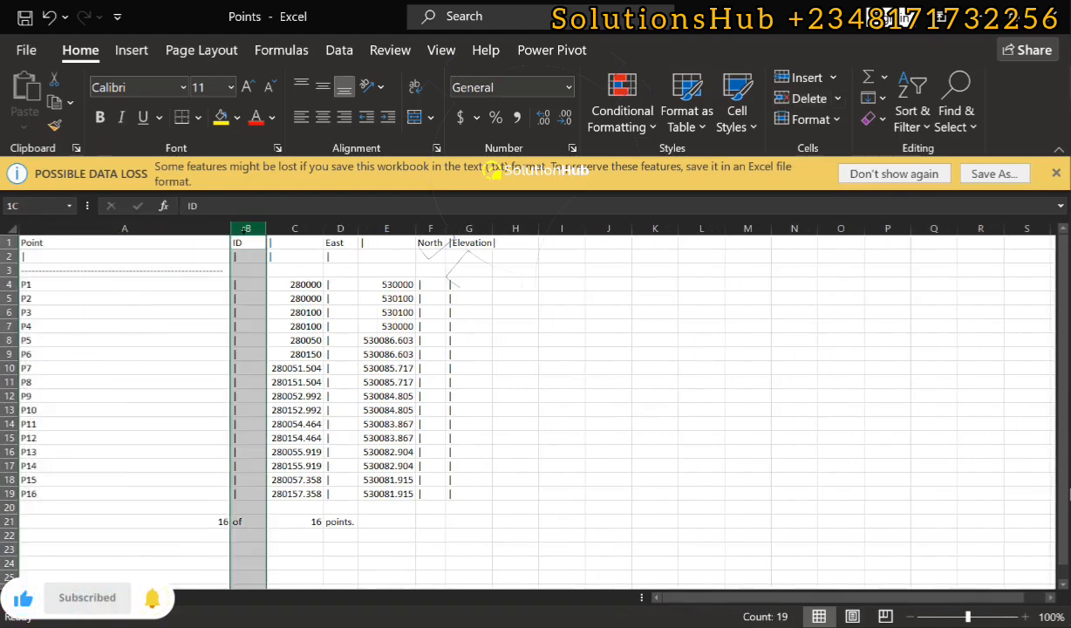
pyautogui.click(804, 98)
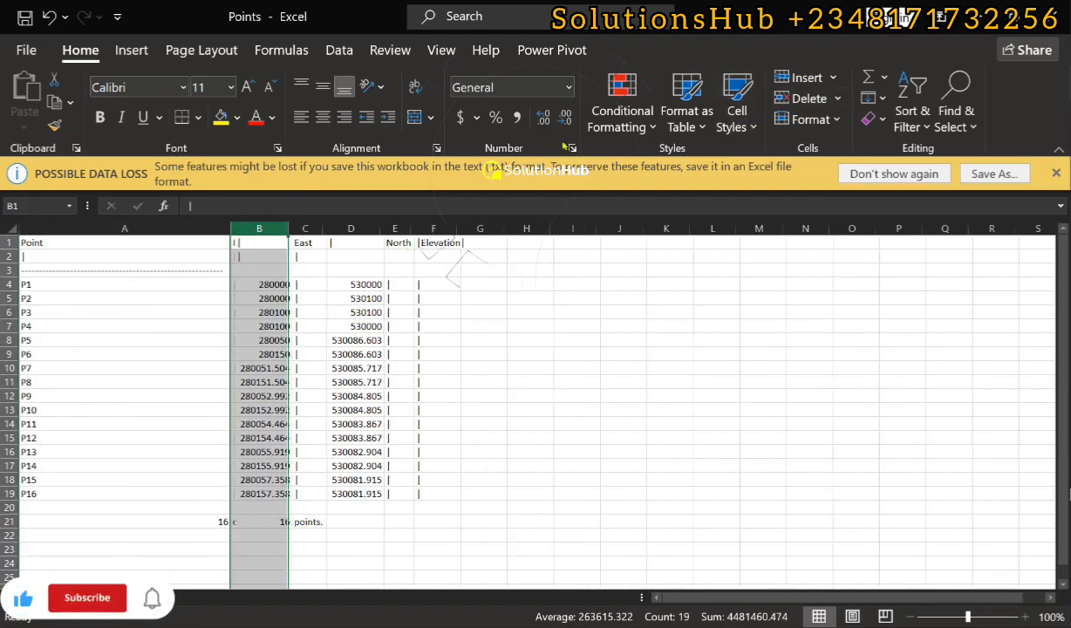
# Step: Delete the East separator column between the coordinates and the North and Elevation columns after them, keeping both coordinate columns
pyautogui.click(305, 228)
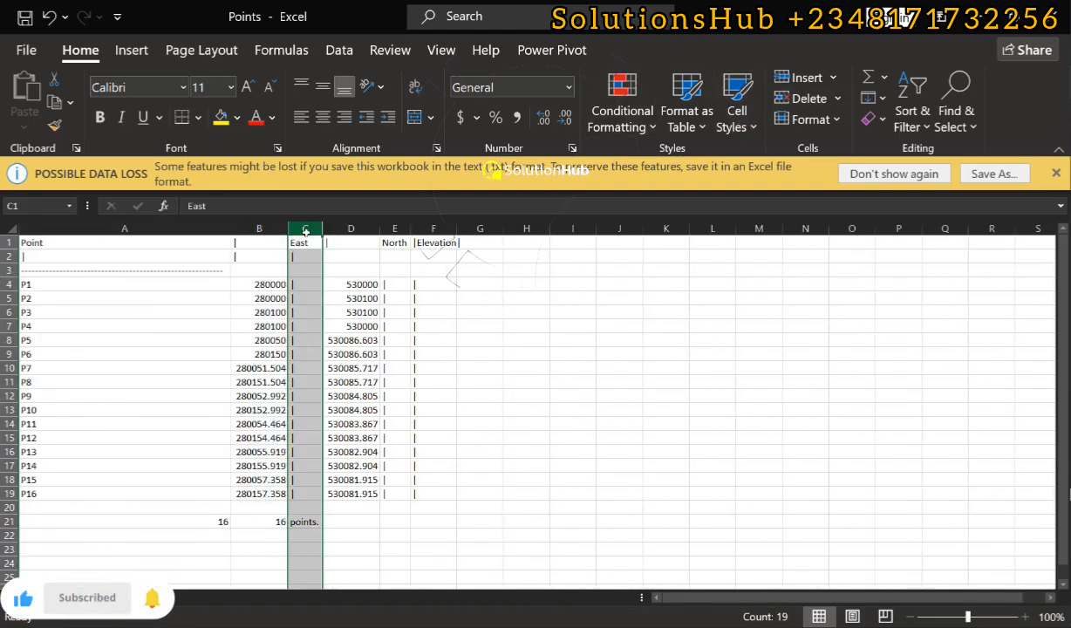
pyautogui.doubleClick(807, 103)
pyautogui.hotkey('ctrl', 'z')
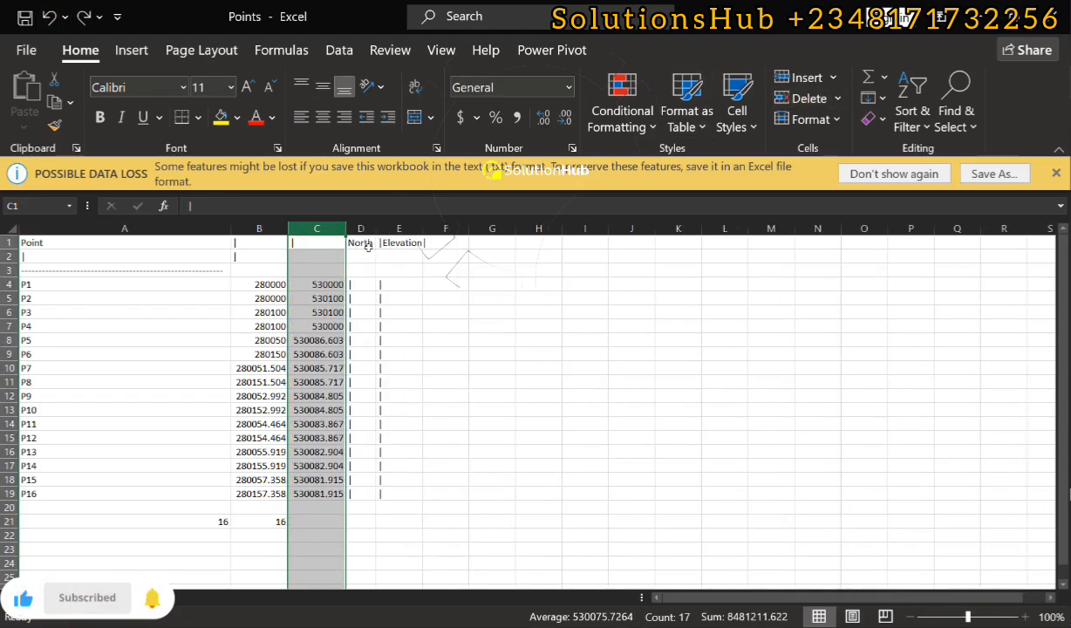
pyautogui.moveTo(361, 227); pyautogui.dragTo(399, 228)
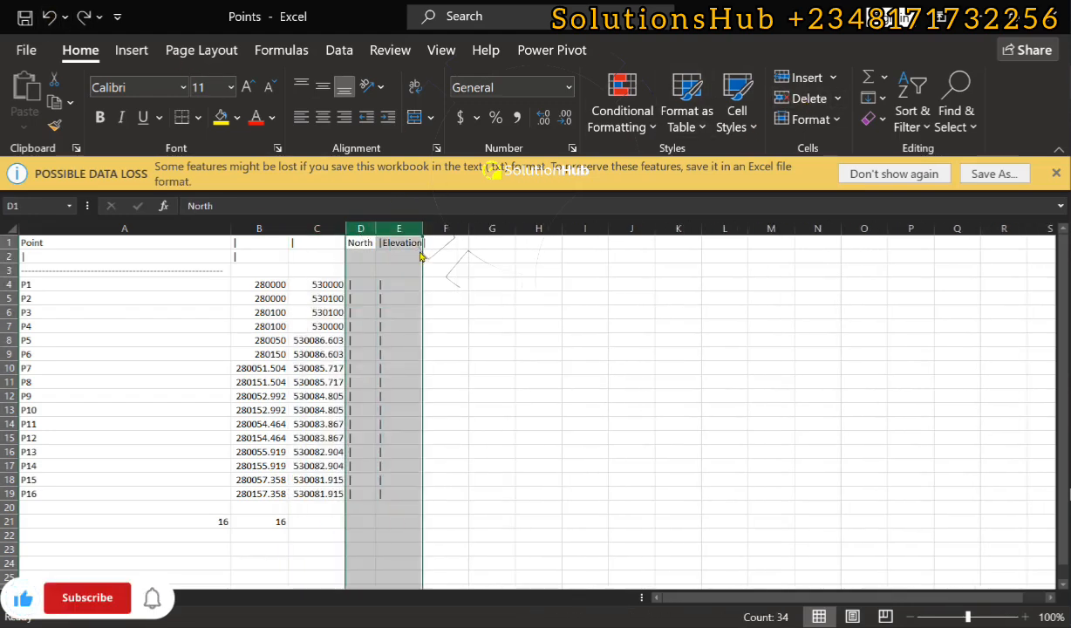
pyautogui.click(806, 98)
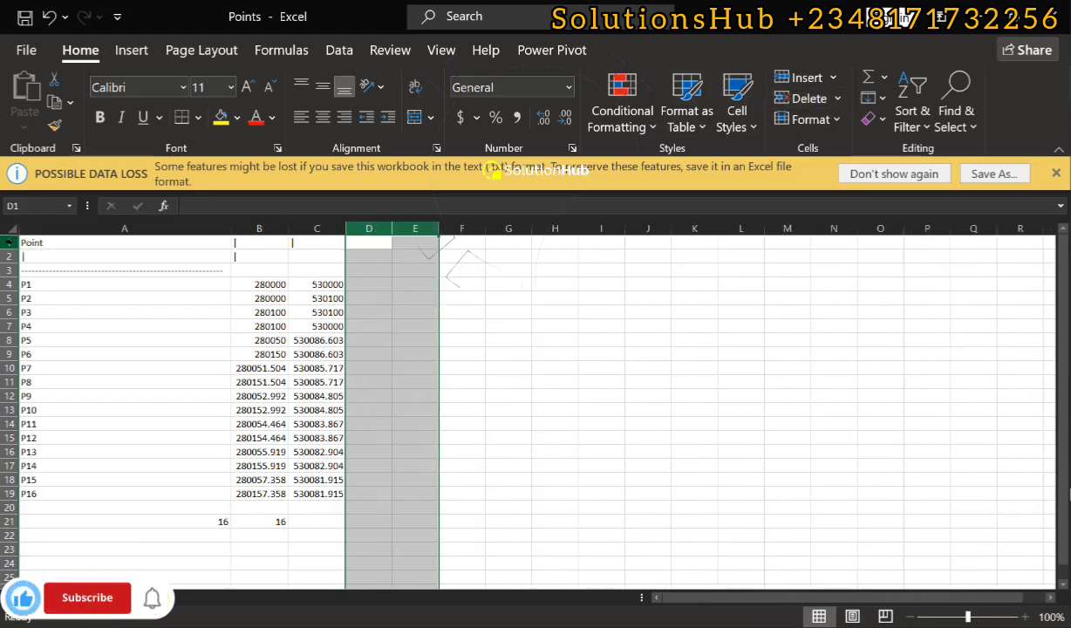
# Step: Delete the three leftover heading and separator rows above point P1, keeping all the point rows
pyautogui.click(10, 243)
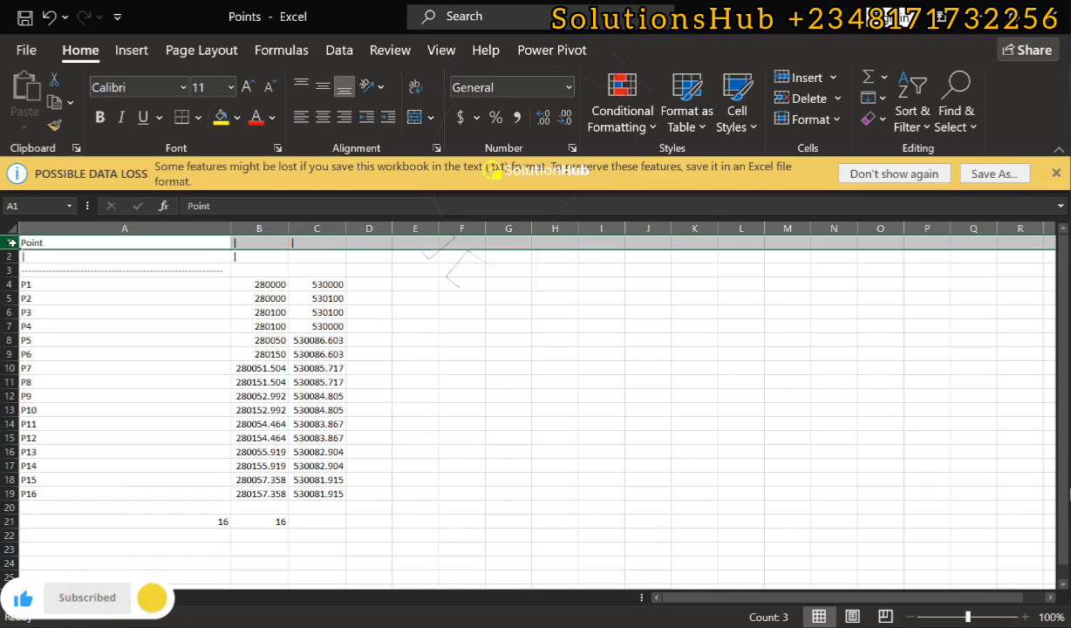
pyautogui.moveTo(10, 242); pyautogui.dragTo(11, 271)
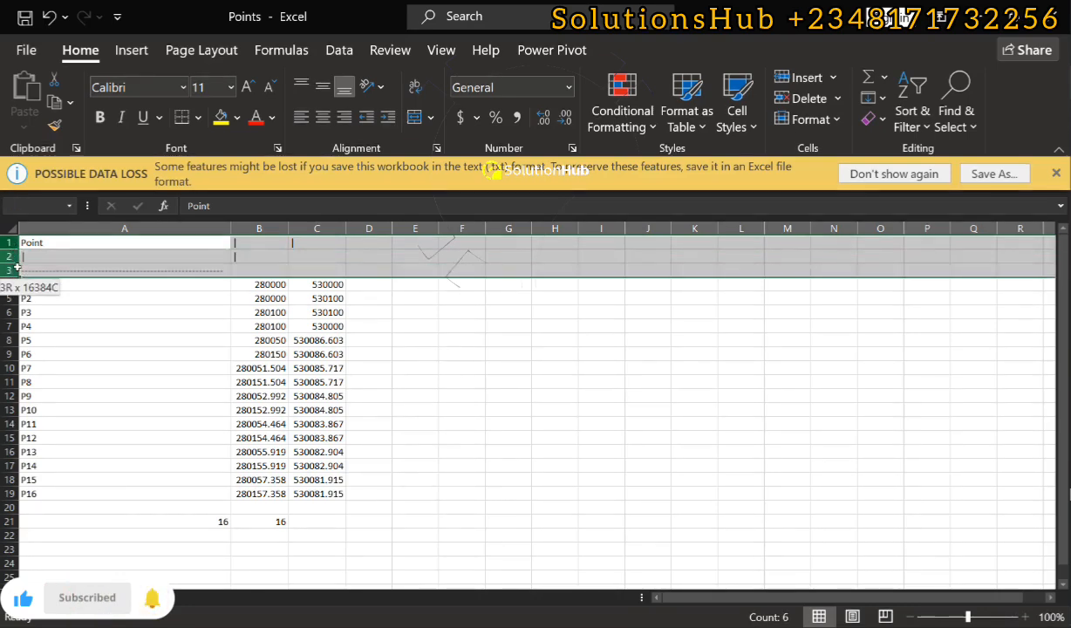
pyautogui.click(795, 98)
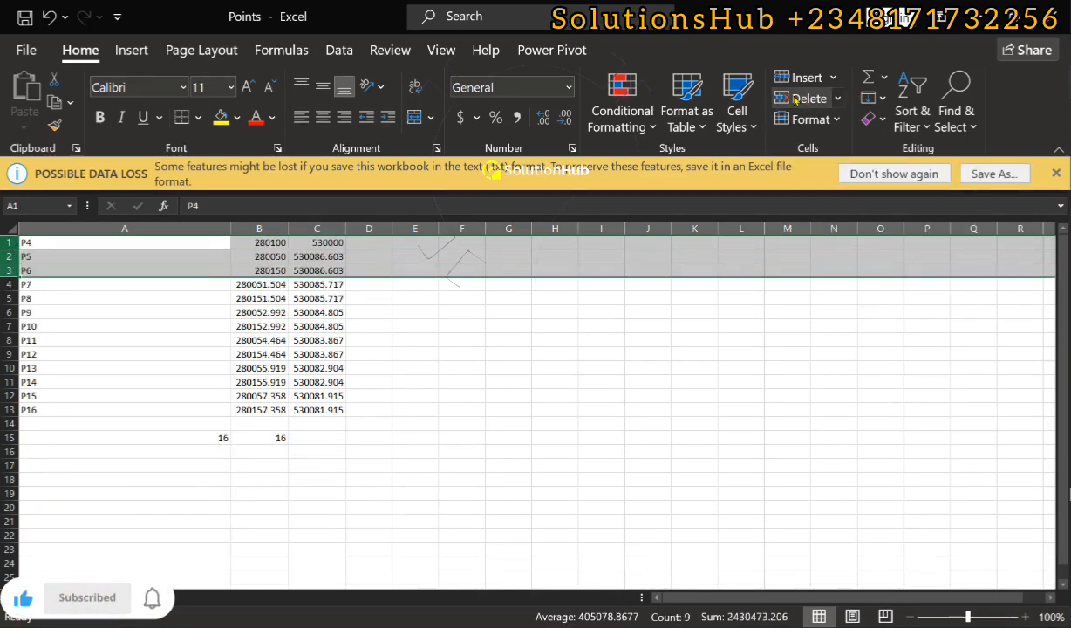
pyautogui.hotkey('ctrl', 'z')
pyautogui.click(10, 242)
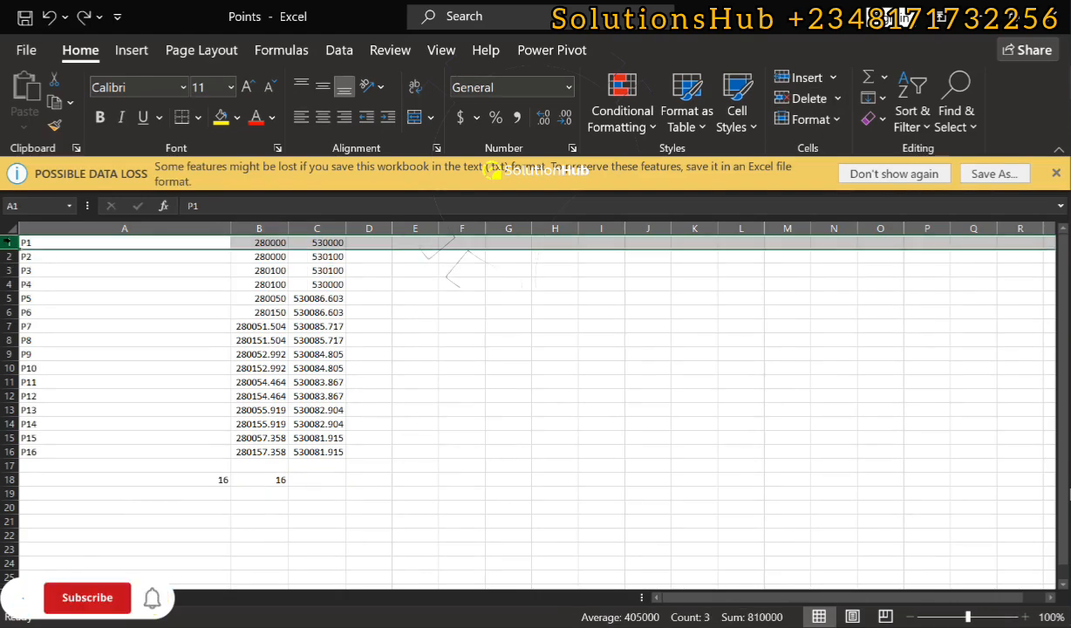
# Step: Insert a blank row above point P1 and enter the headings ID in A1, E in B1 and N in C1
pyautogui.rightClick(9, 243)
pyautogui.click(66, 394)
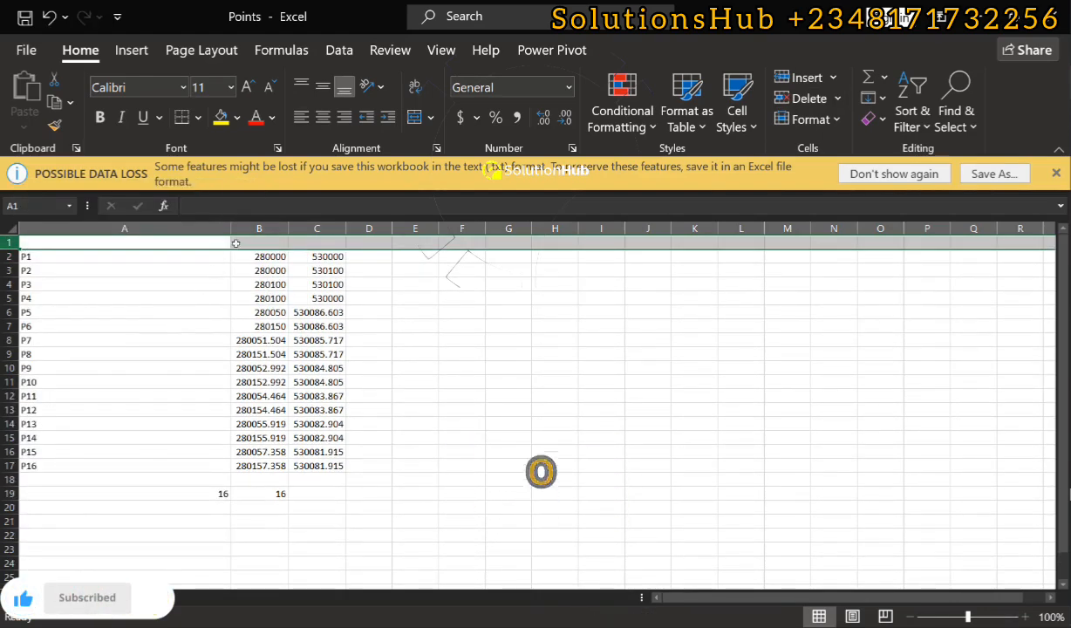
pyautogui.click(262, 242)
pyautogui.write('E')
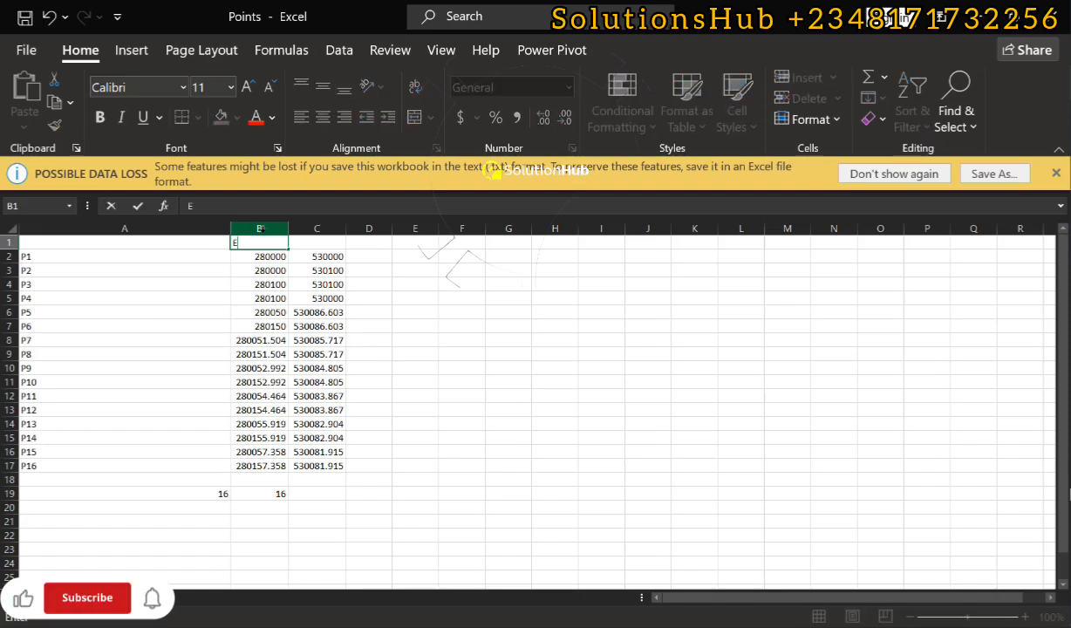
pyautogui.click(323, 242)
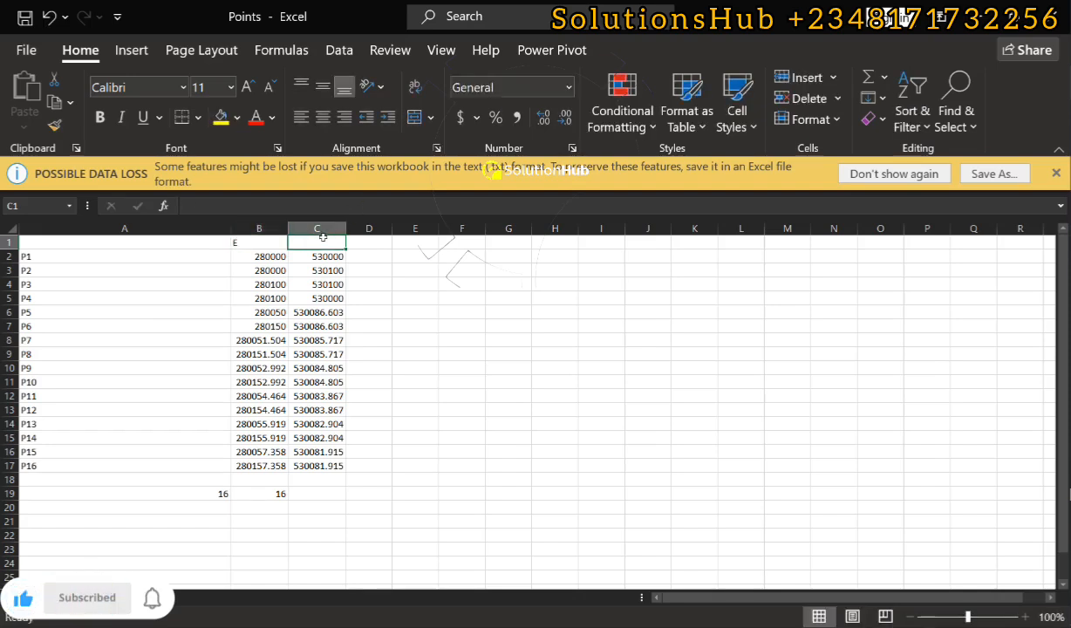
pyautogui.write('N')
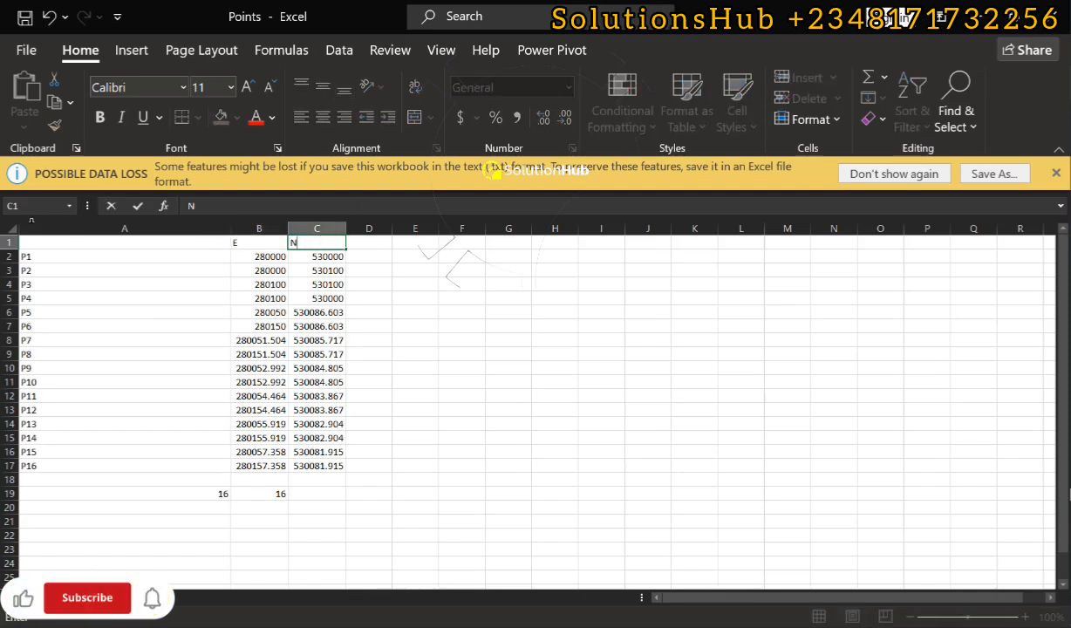
pyautogui.click(45, 243)
pyautogui.write('ID')
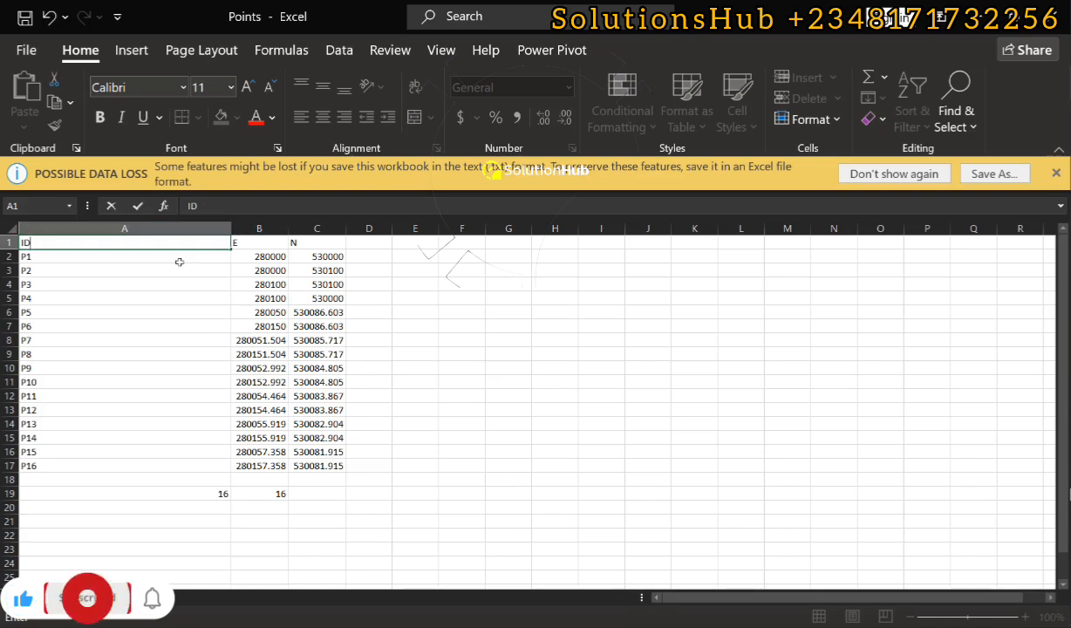
pyautogui.press('Return')
# Step: Fit the ID column's width to its contents and delete the leftover point-count row 19 below the table
pyautogui.doubleClick(230, 228)
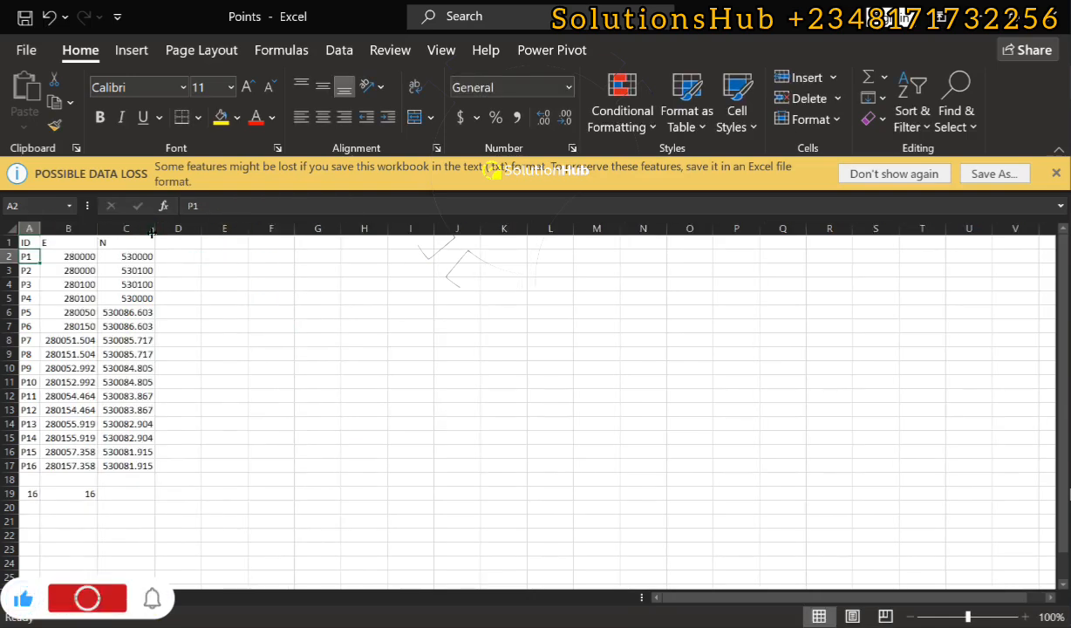
pyautogui.click(9, 493)
pyautogui.click(797, 98)
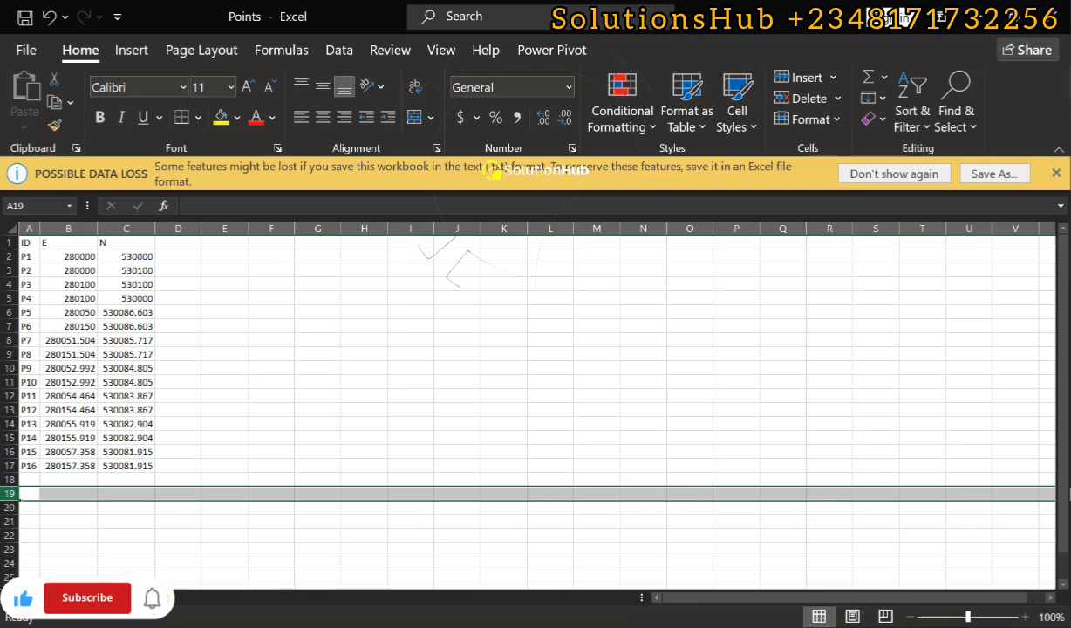
# Step: Format the coordinates in B2:C17 to show three decimal places
pyautogui.hotkey('alt', 'Tab')
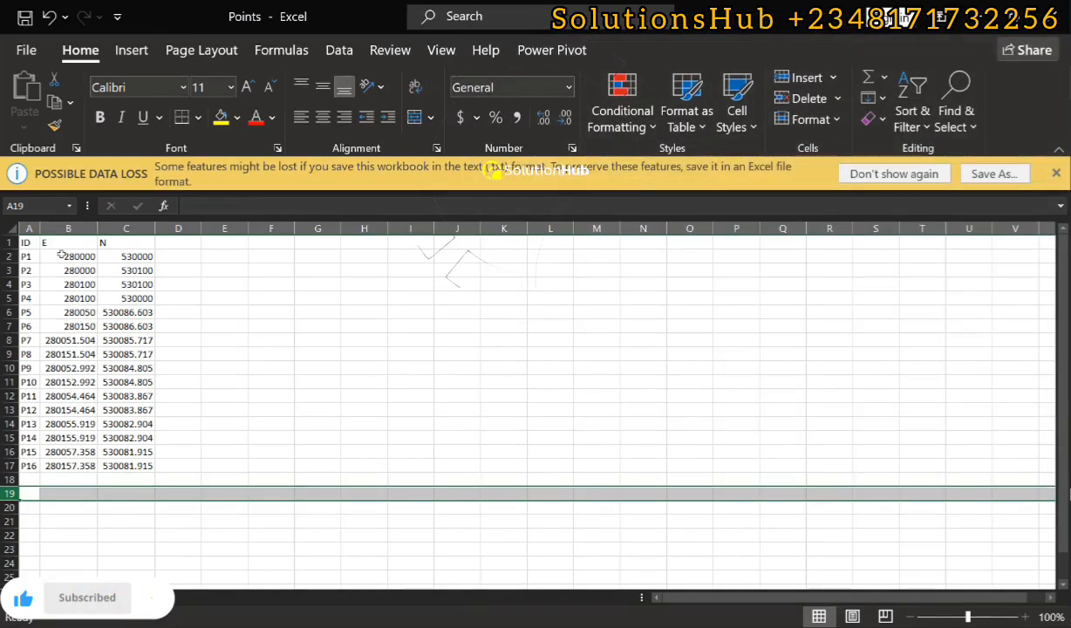
pyautogui.moveTo(61, 255); pyautogui.dragTo(140, 468)
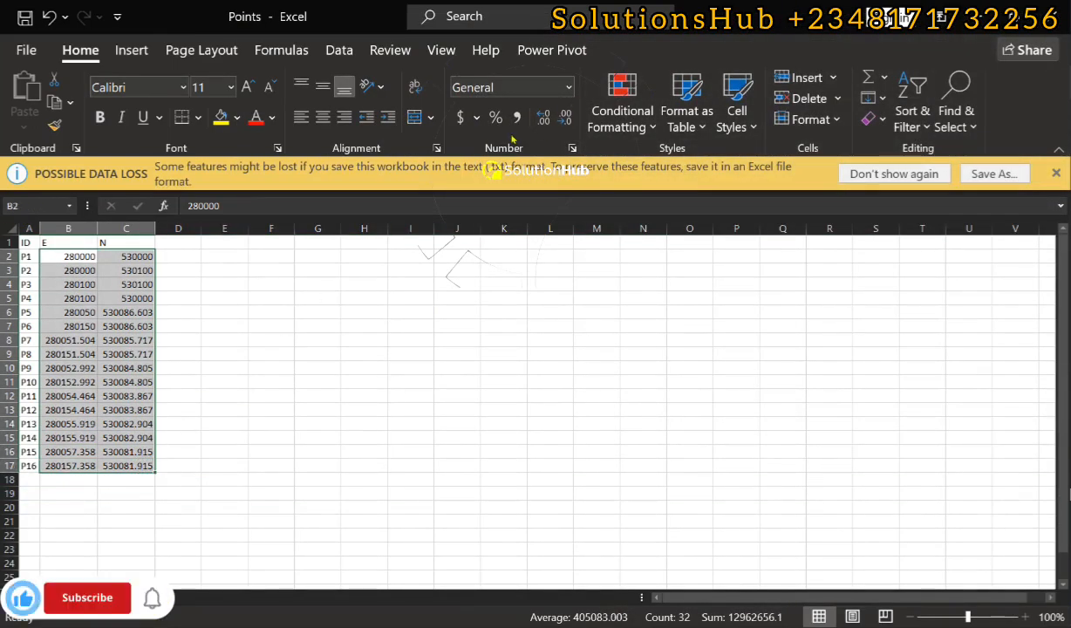
pyautogui.click(543, 118)
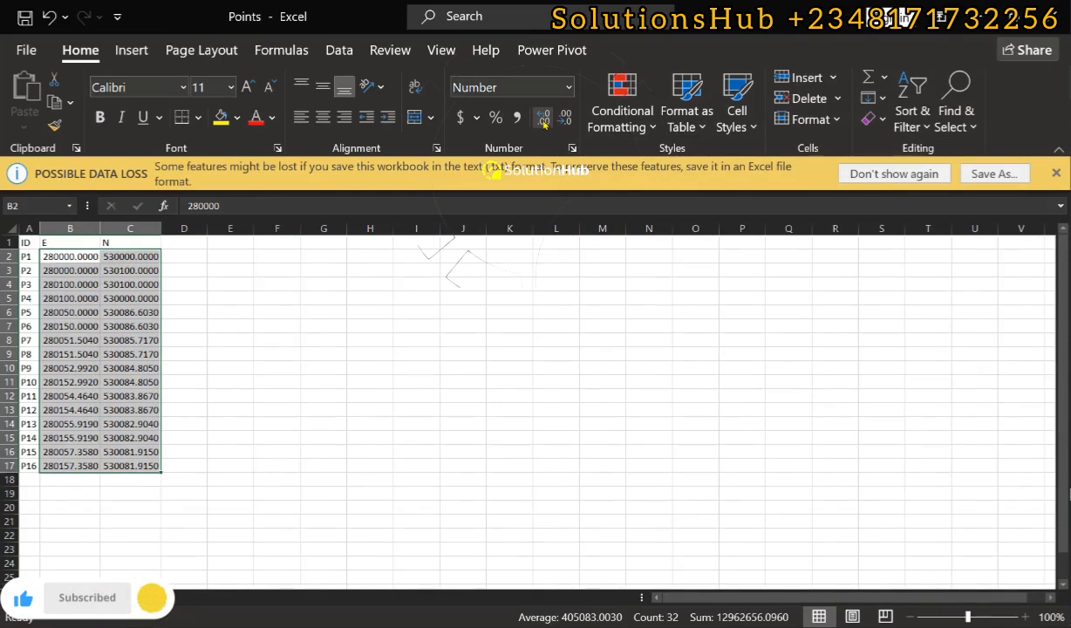
pyautogui.click(565, 118)
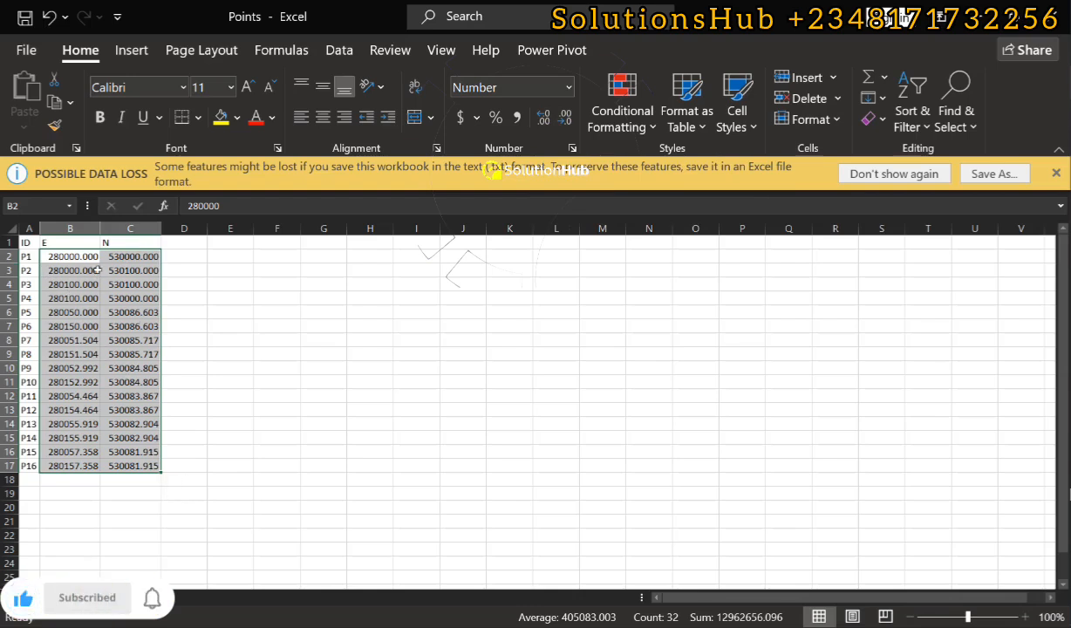
pyautogui.click(235, 251)
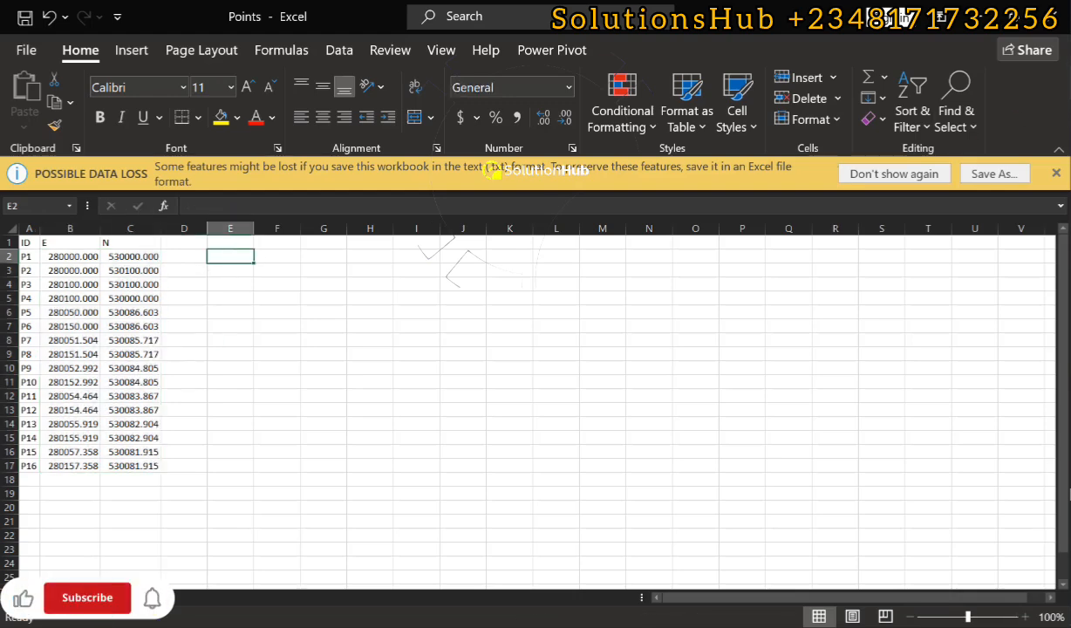
# Step: Copy the entire point report from Notepad, paste it into Excel starting at F1, and fit column F to the text
pyautogui.hotkey('alt', 'Tab')
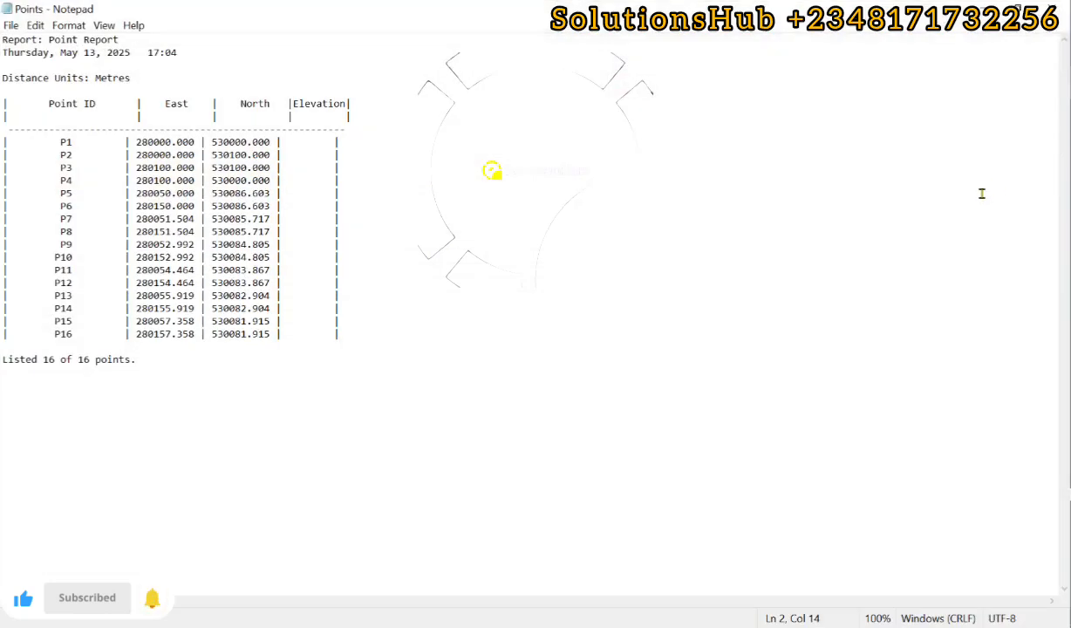
pyautogui.hotkey('ctrl', 'a')
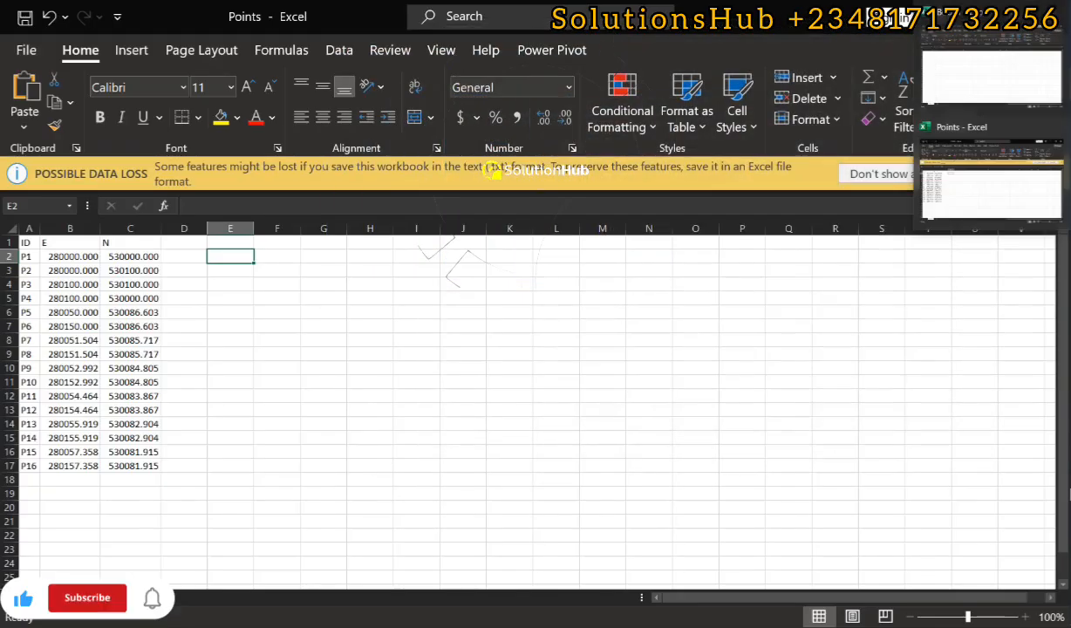
pyautogui.rightClick(275, 242)
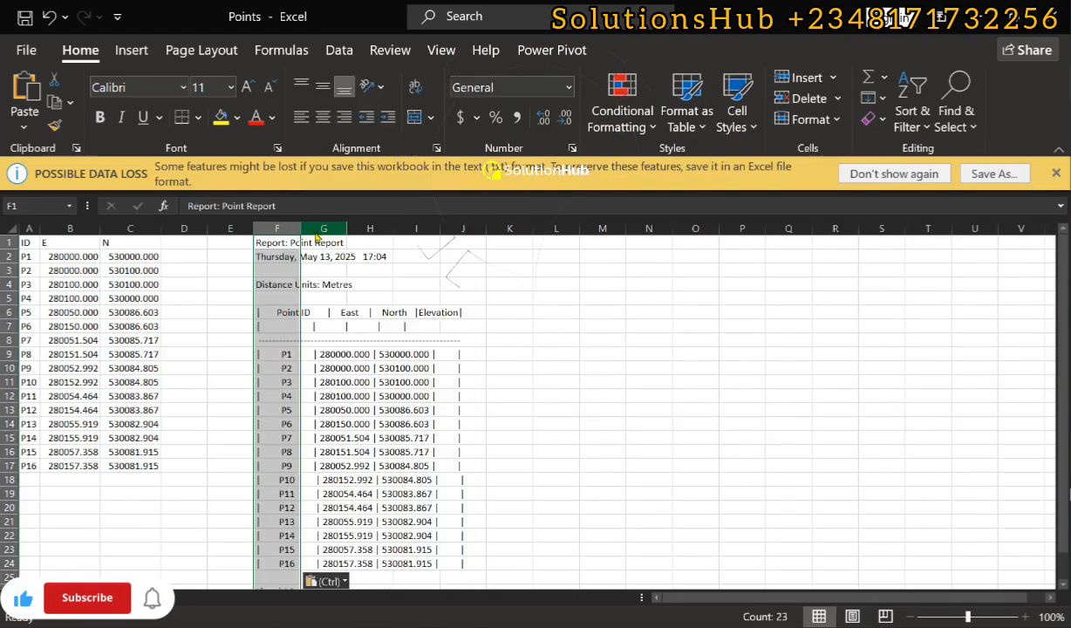
pyautogui.click(315, 236)
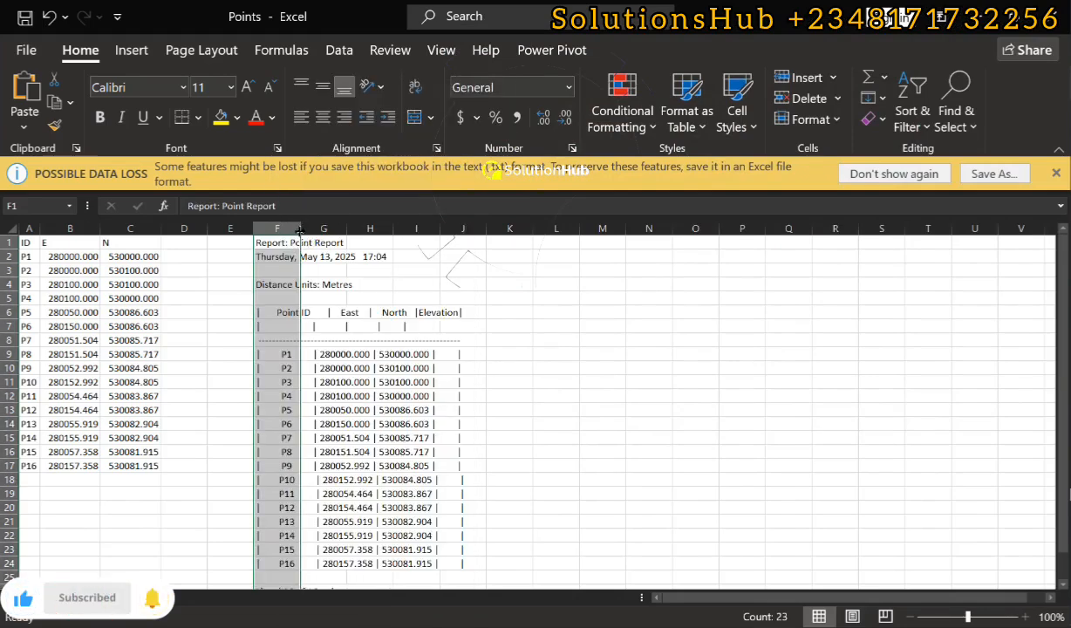
pyautogui.doubleClick(301, 230)
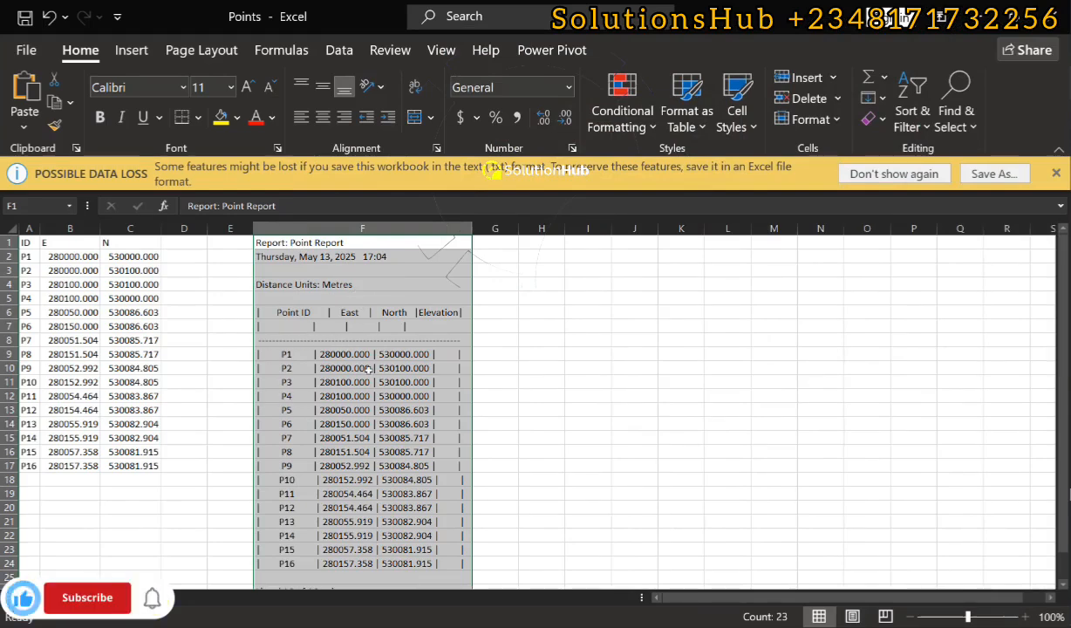
# Step: Review the pasted report in column F and clear the column's contents
pyautogui.scroll(-6, 368, 369)
pyautogui.scroll(6, 368, 369)
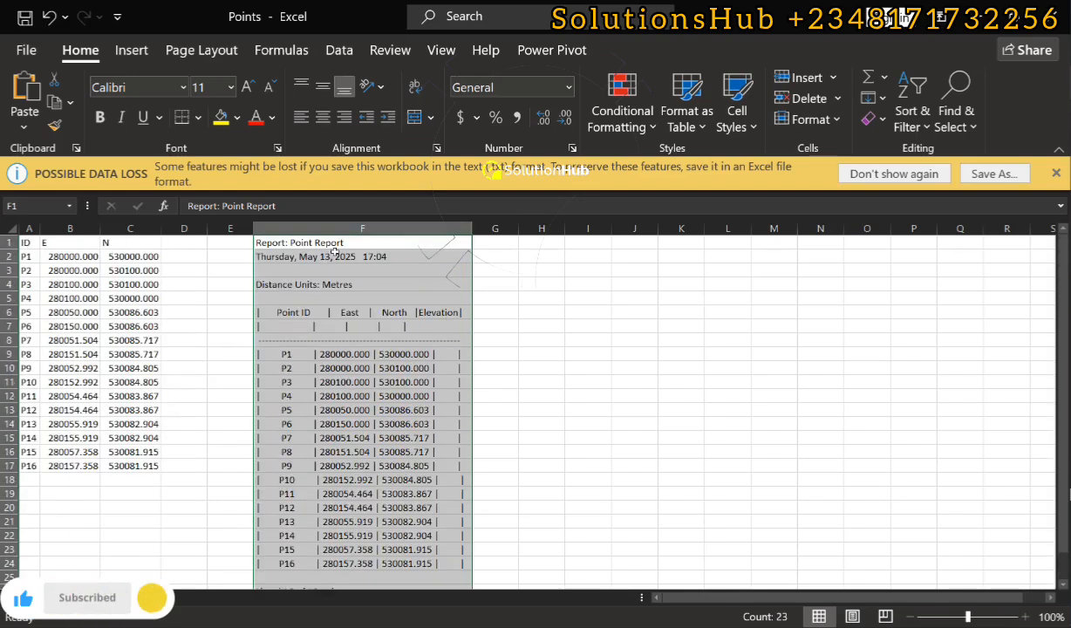
pyautogui.click(519, 229)
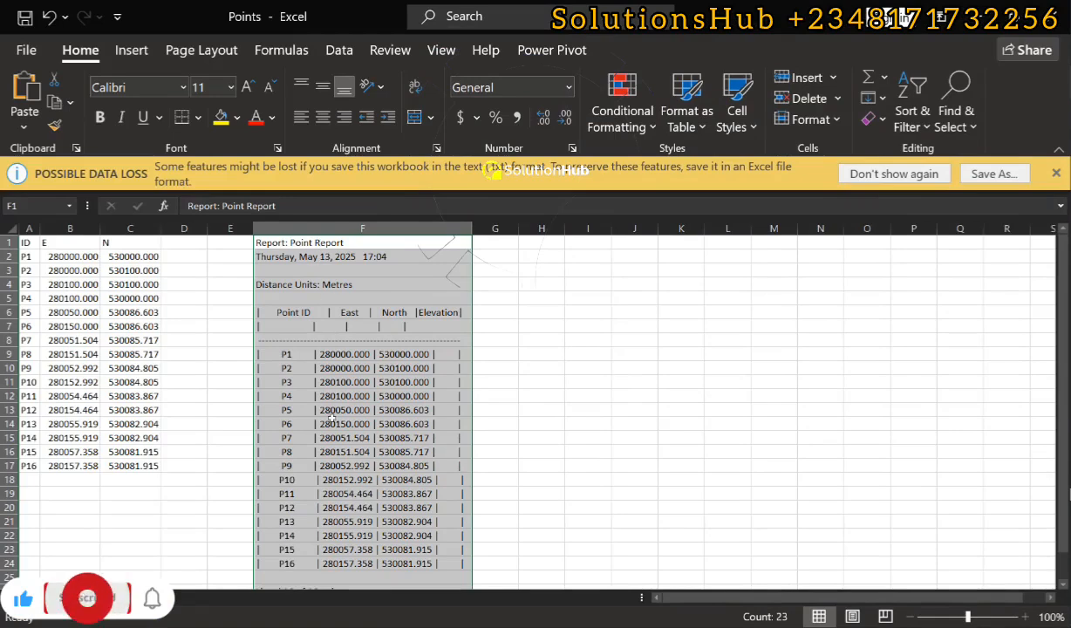
pyautogui.press('Delete')
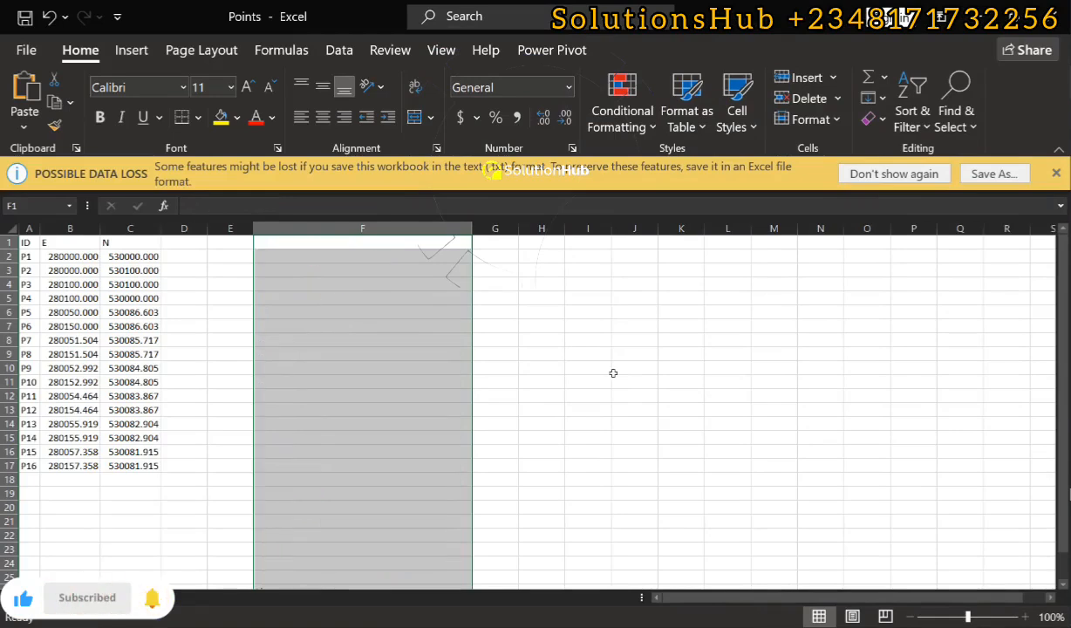
# Step: Save the table as Points in CSV (Comma delimited) format in the NotePad to Excel folder
pyautogui.press('F12')
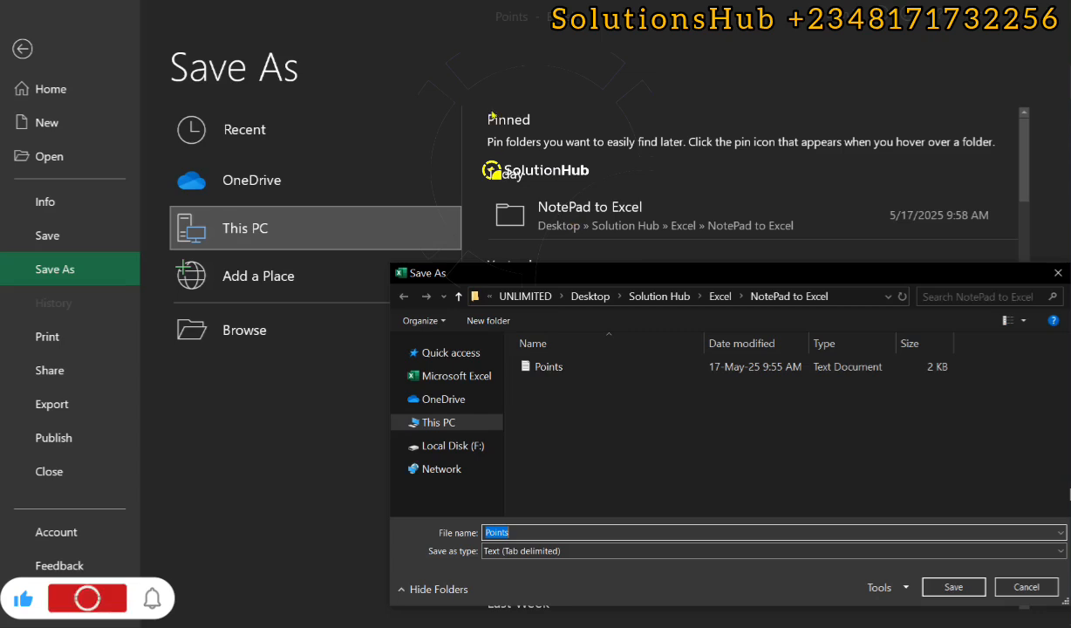
pyautogui.click(500, 552)
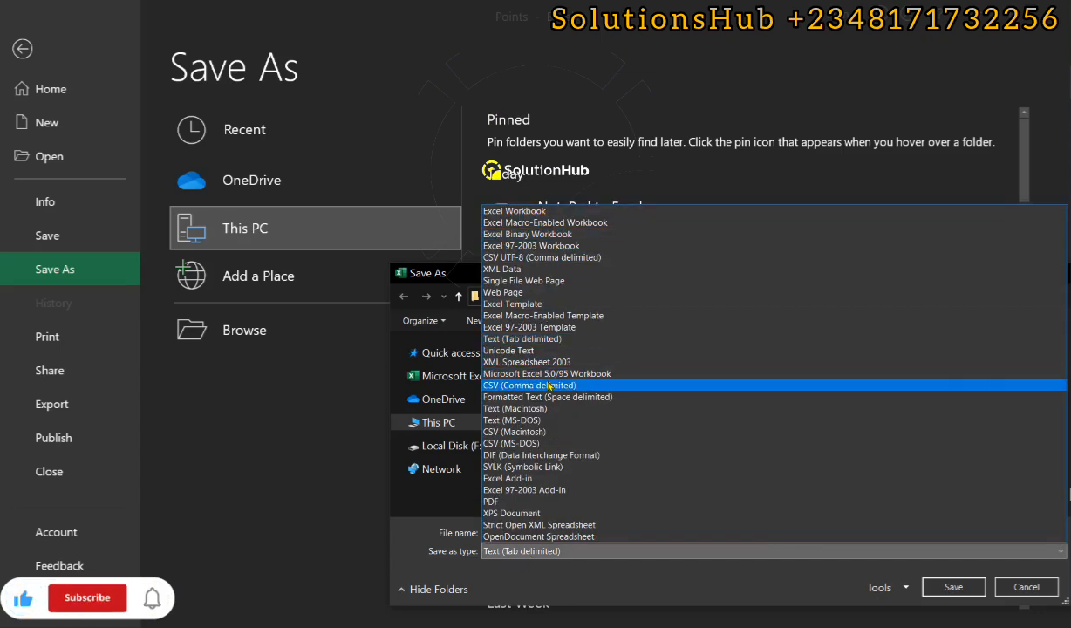
pyautogui.click(521, 386)
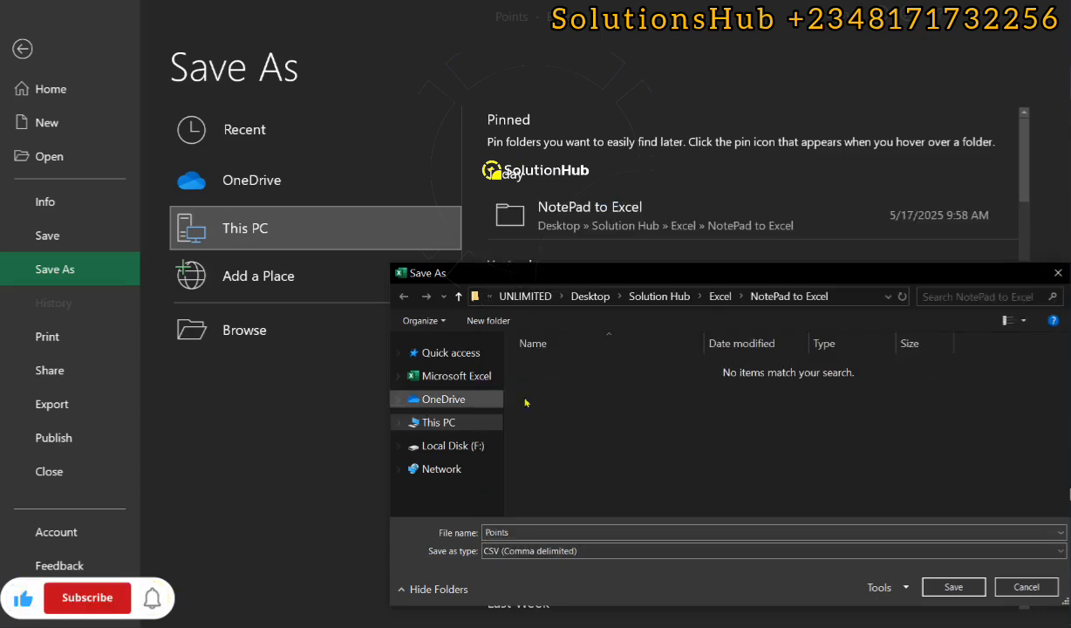
pyautogui.click(954, 587)
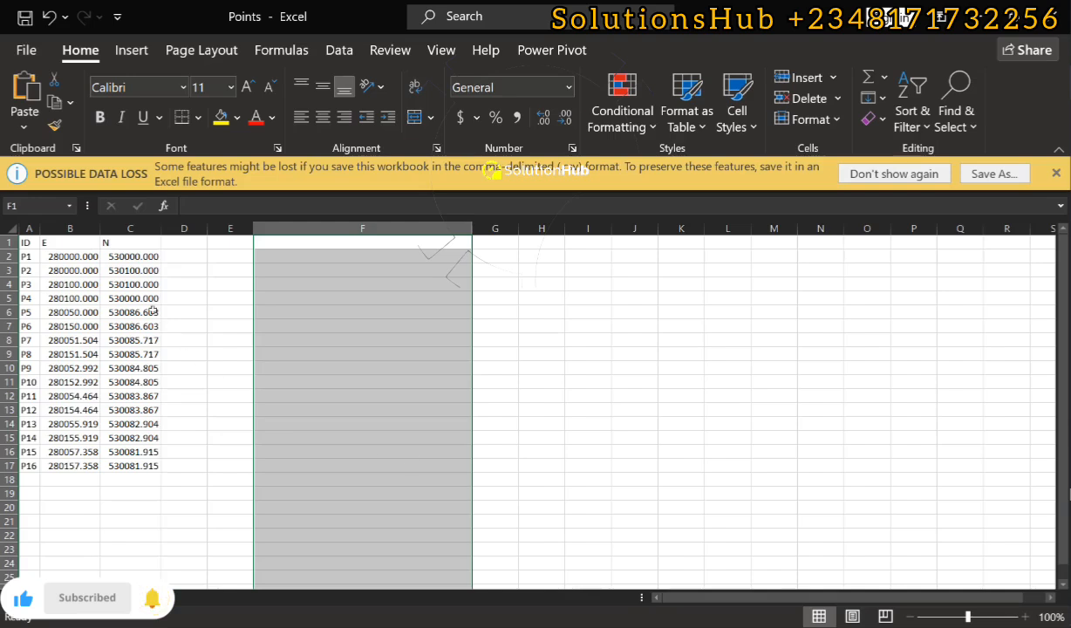